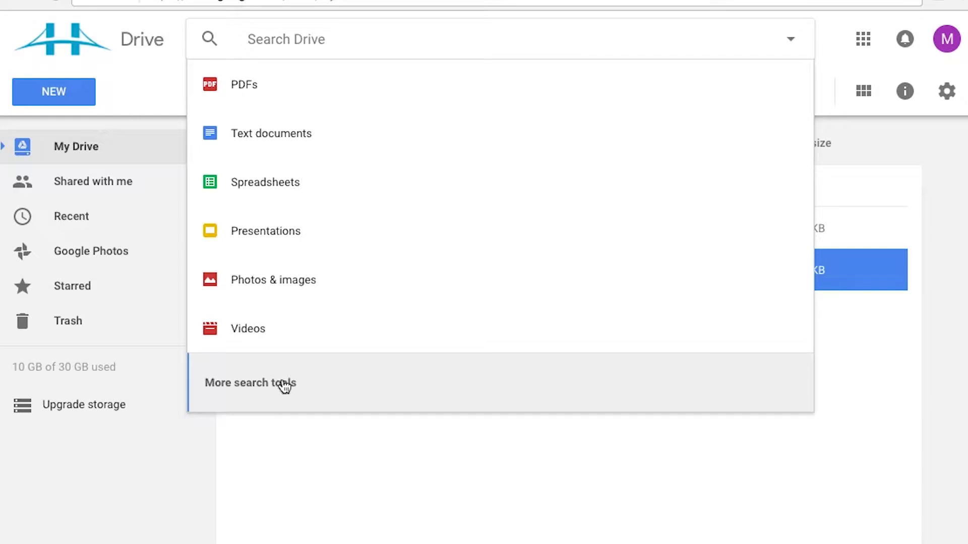
Step: Open the advanced search options for Drive and limit the file type to PDFs
click(282, 385)
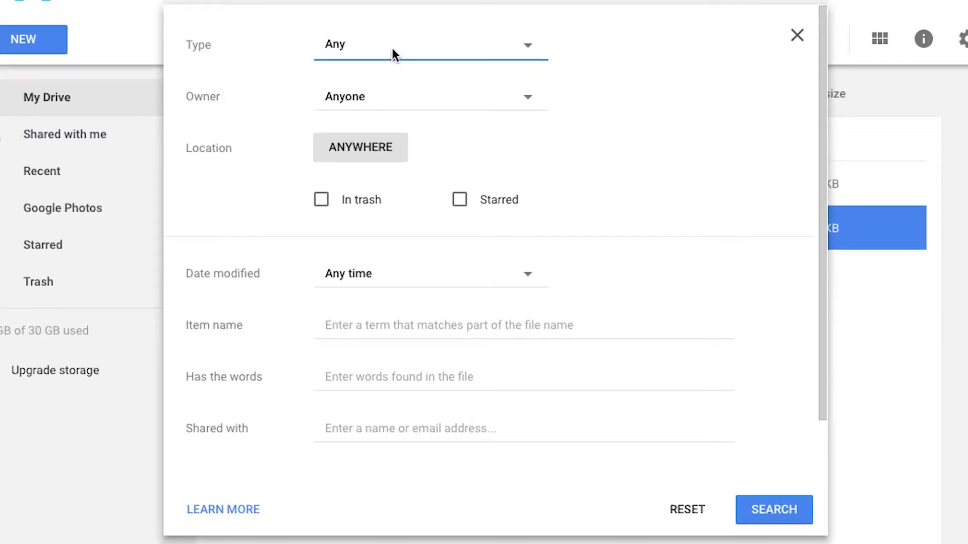
click(393, 47)
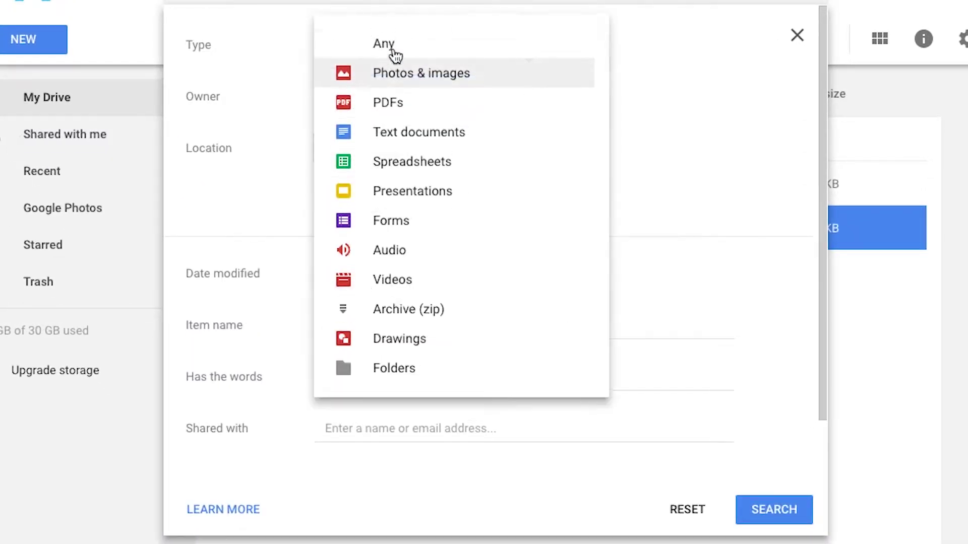
click(396, 107)
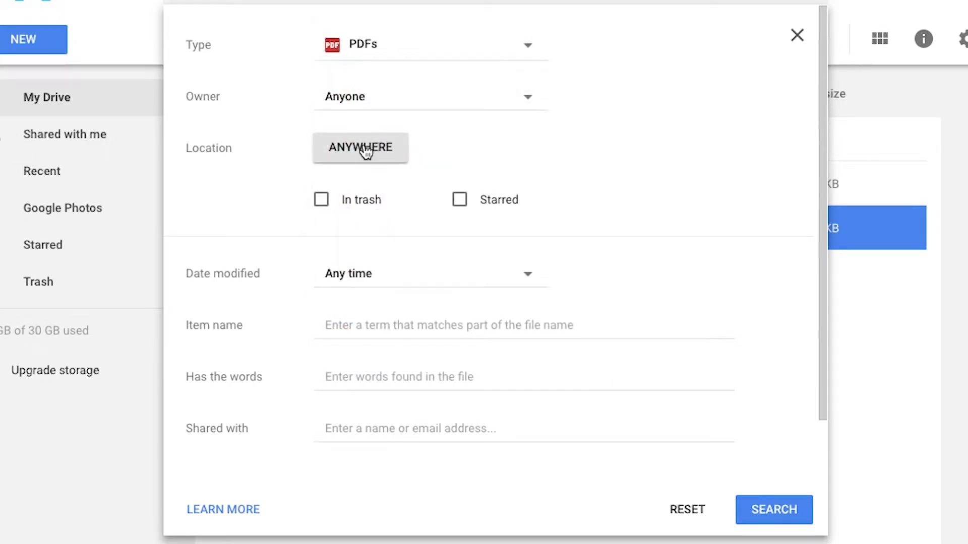
click(364, 150)
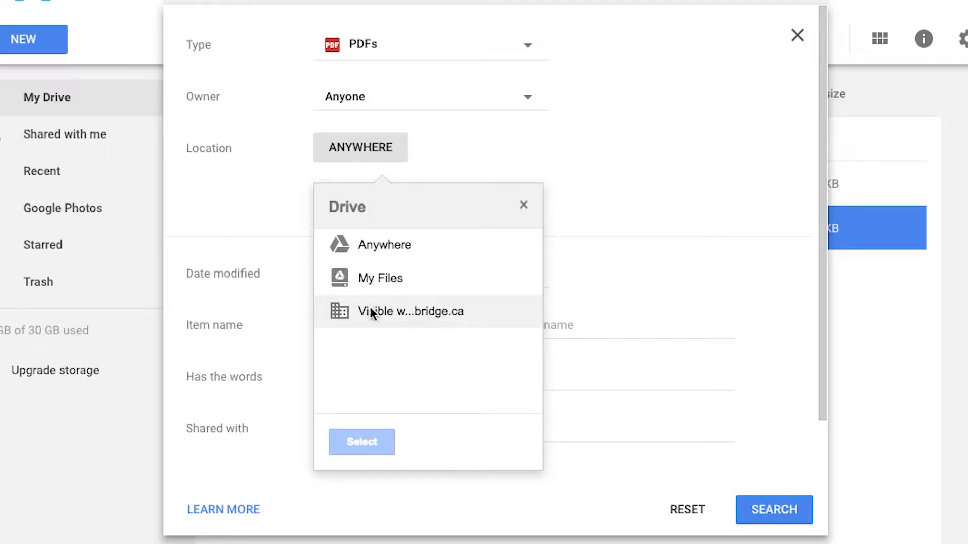
click(376, 280)
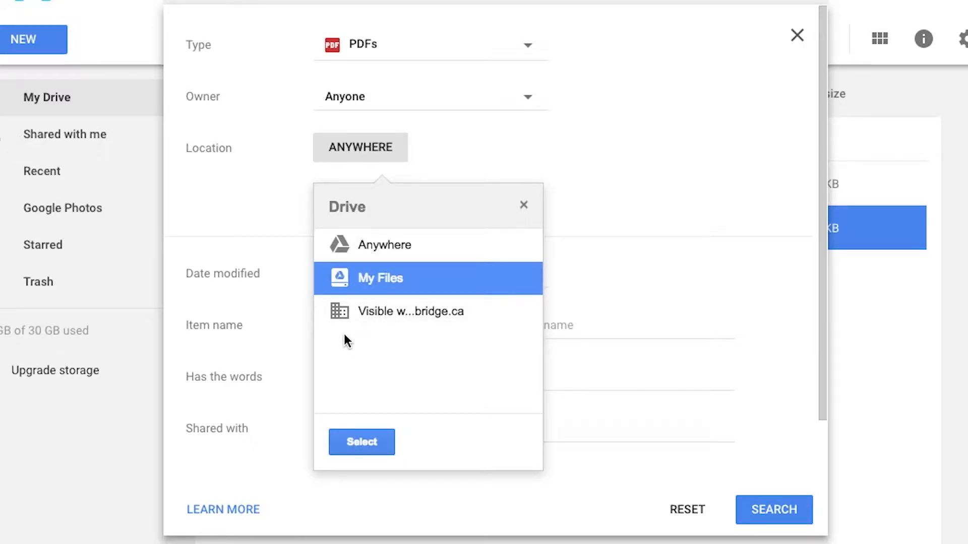
click(376, 320)
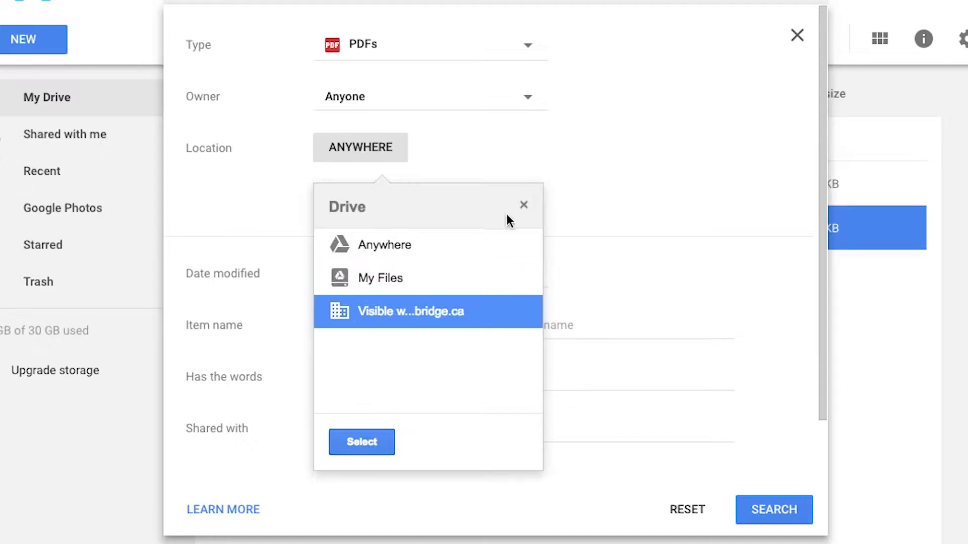
click(525, 207)
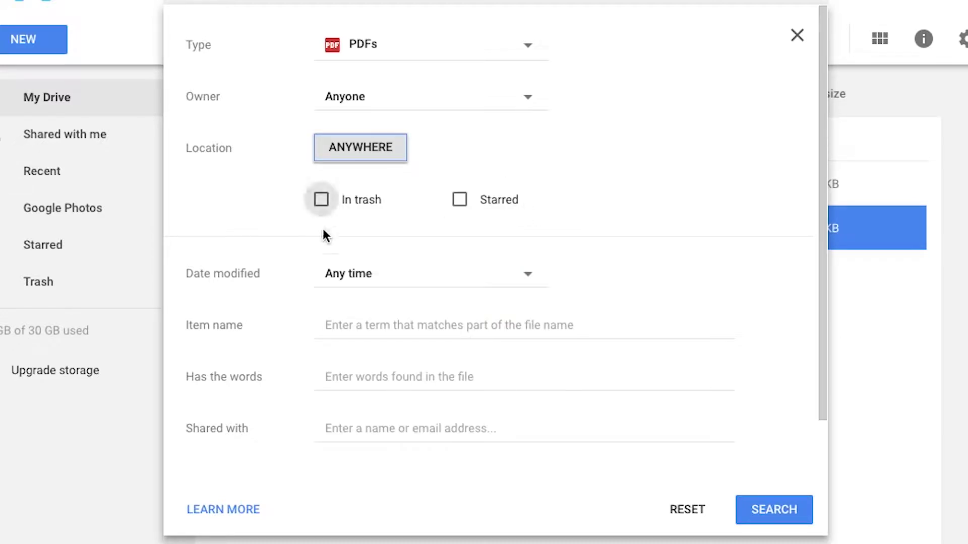
Step: Restrict the search to files modified in the last 7 days that contain the word "sample", and run it
click(360, 276)
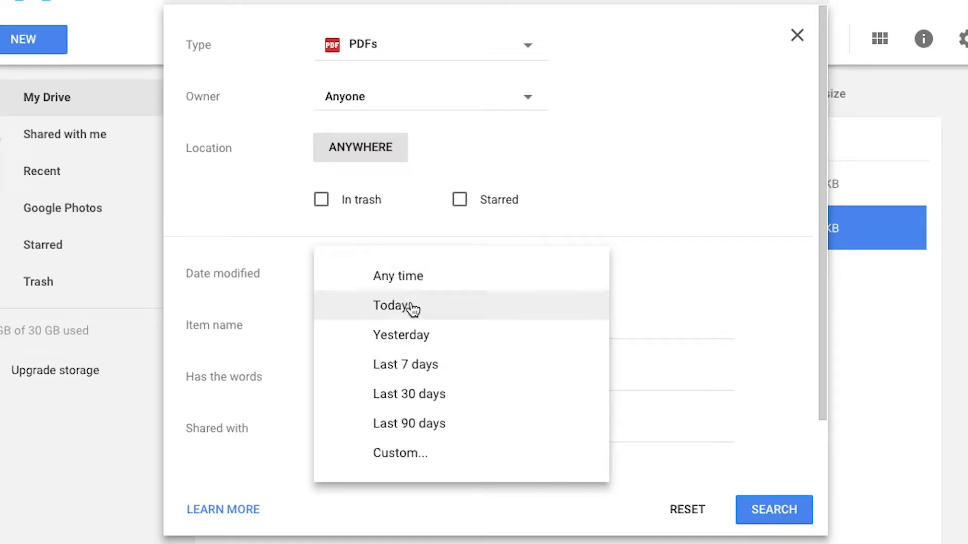
click(421, 373)
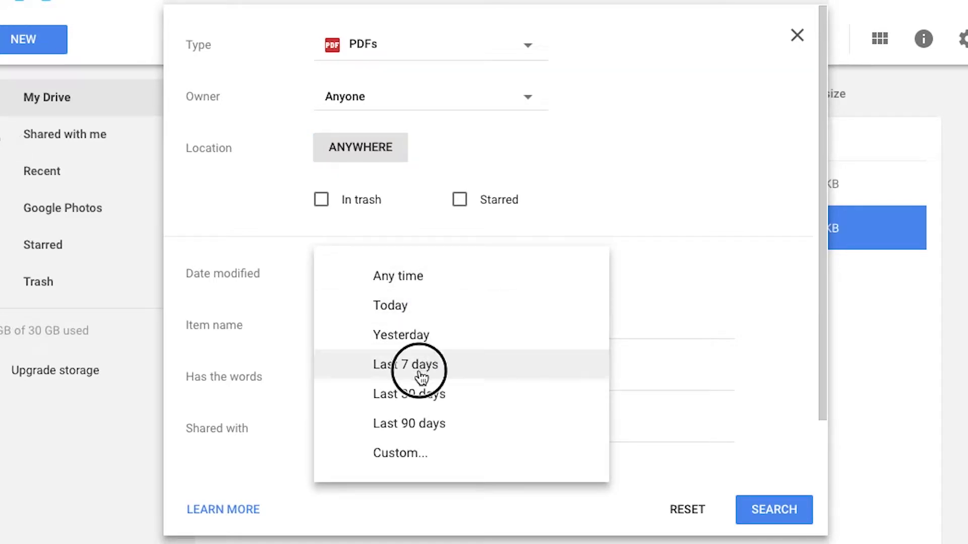
click(351, 377)
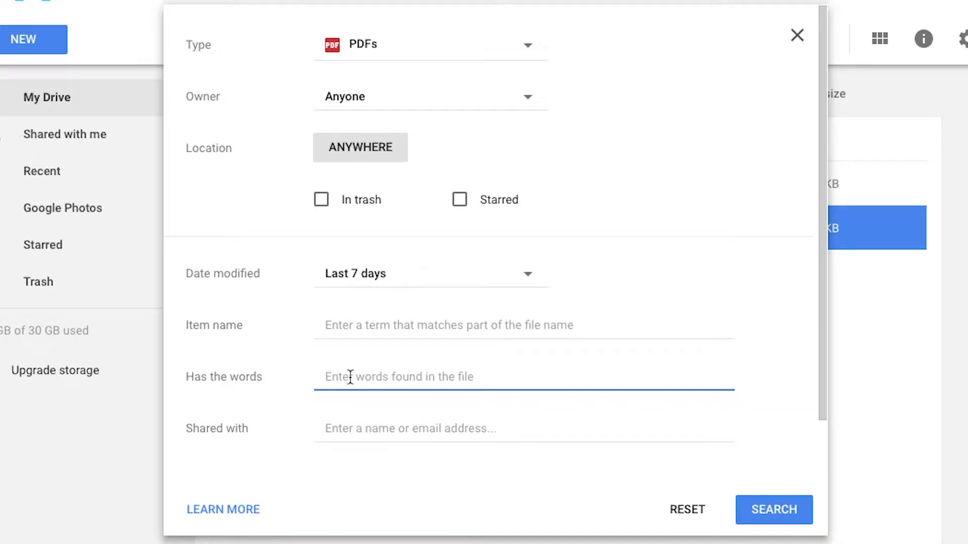
text(sample)
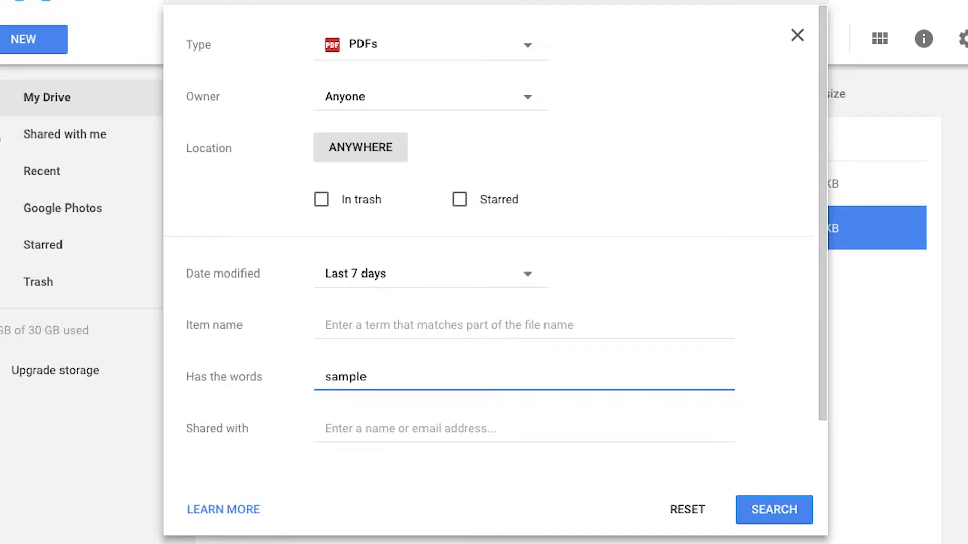
click(773, 509)
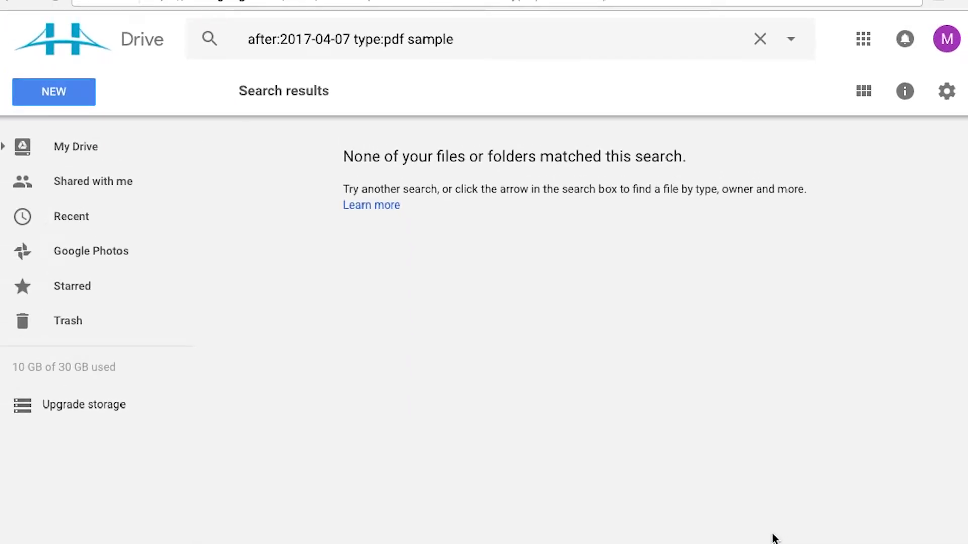
Step: Edit the search query so its date is 2017-03-07 and its file type is xlsx
mouse_move(465, 41)
mouse_down()
mouse_move(234, 39)
mouse_move(476, 34)
mouse_up()
click(250, 39)
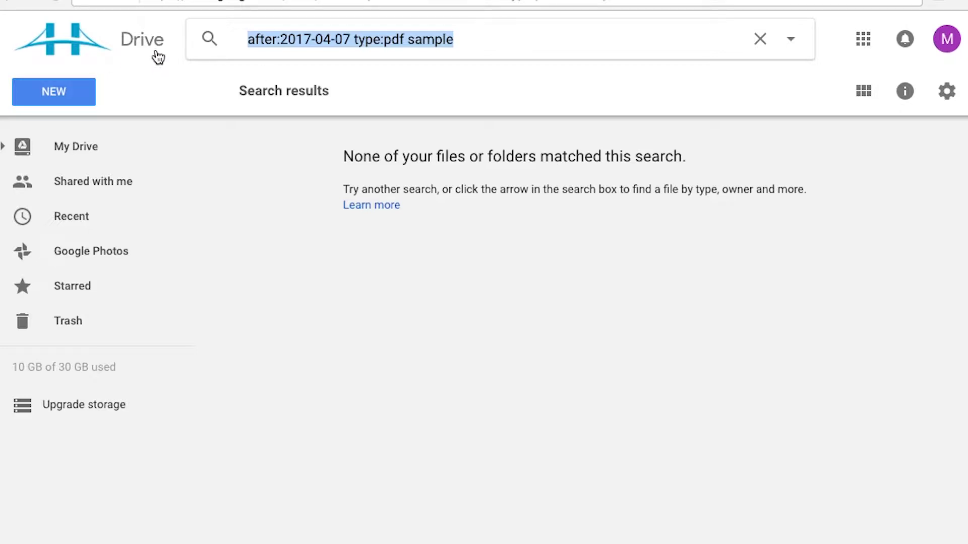
click(238, 37)
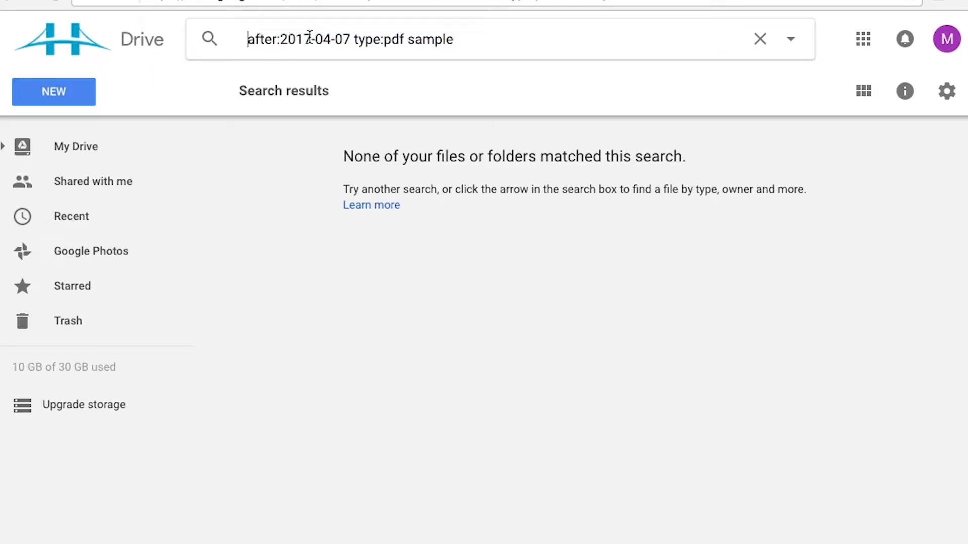
drag(323, 39, 334, 40)
drag(404, 39, 386, 39)
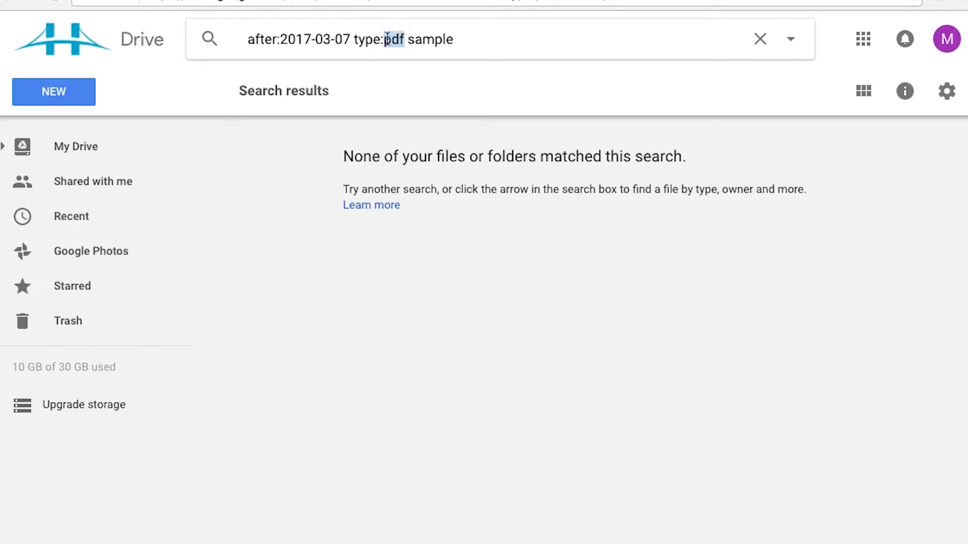
text(xls)
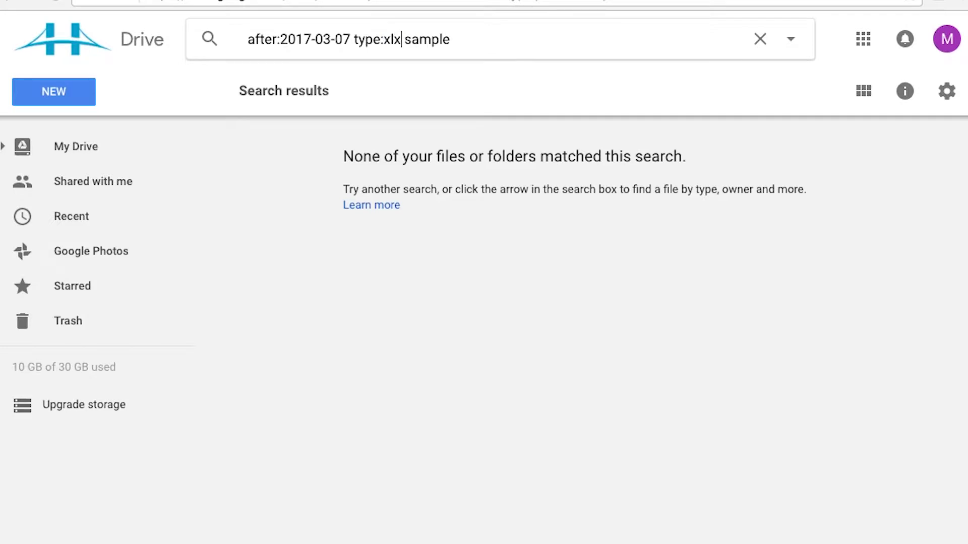
text(x)
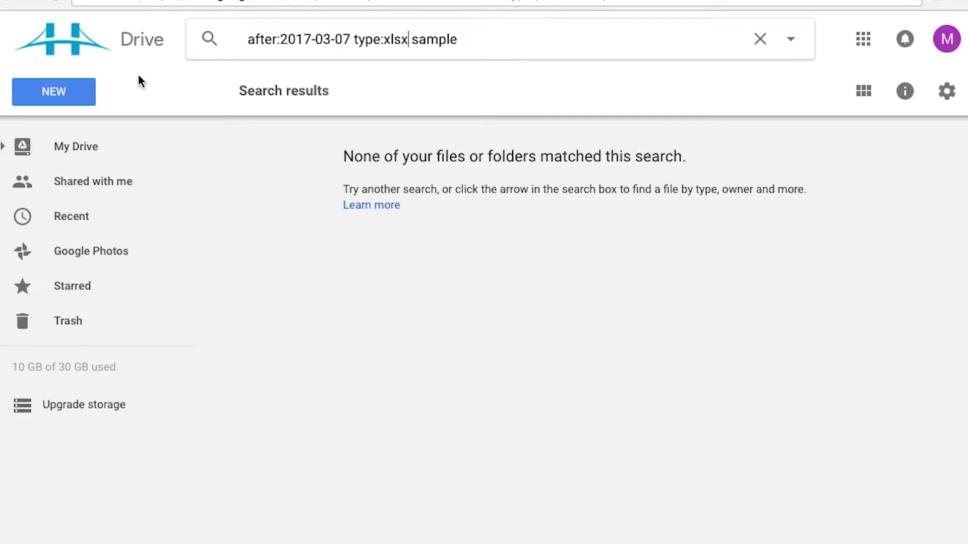
Step: Replace the whole search query with "pdf" and run the search
key(ctrl+a)
text(pdf)
click(226, 45)
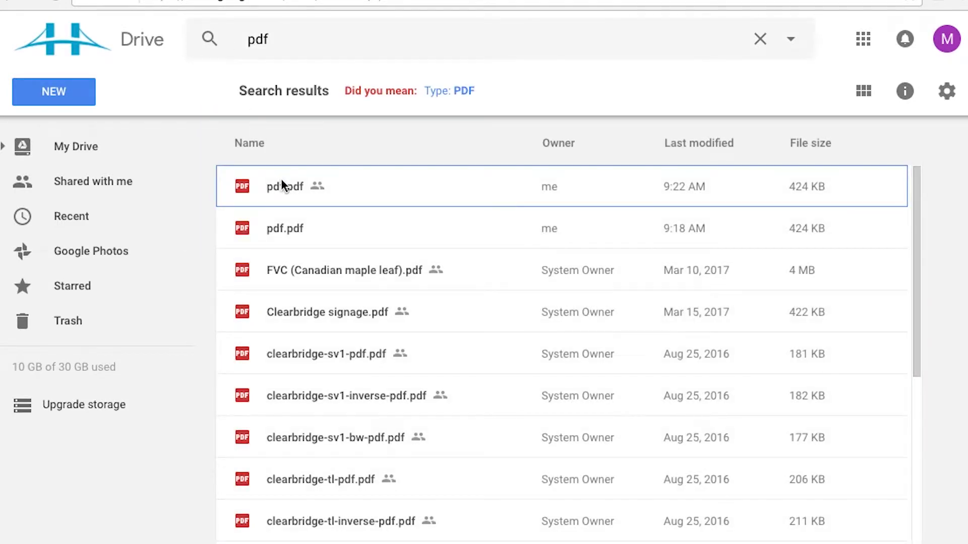
Step: Preview the shared pdf.pdf file, view the apps offered for opening it, and return to the search results
double_click(285, 186)
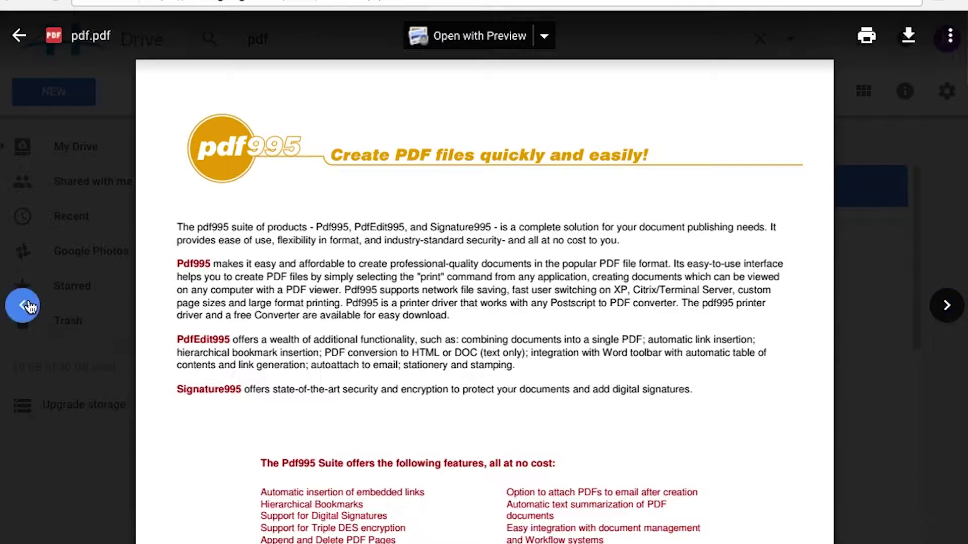
click(65, 171)
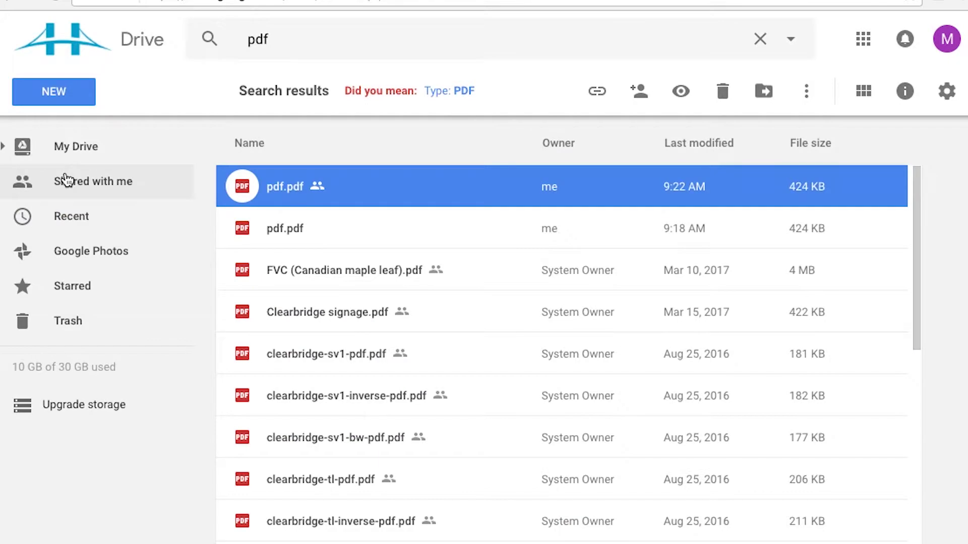
double_click(268, 189)
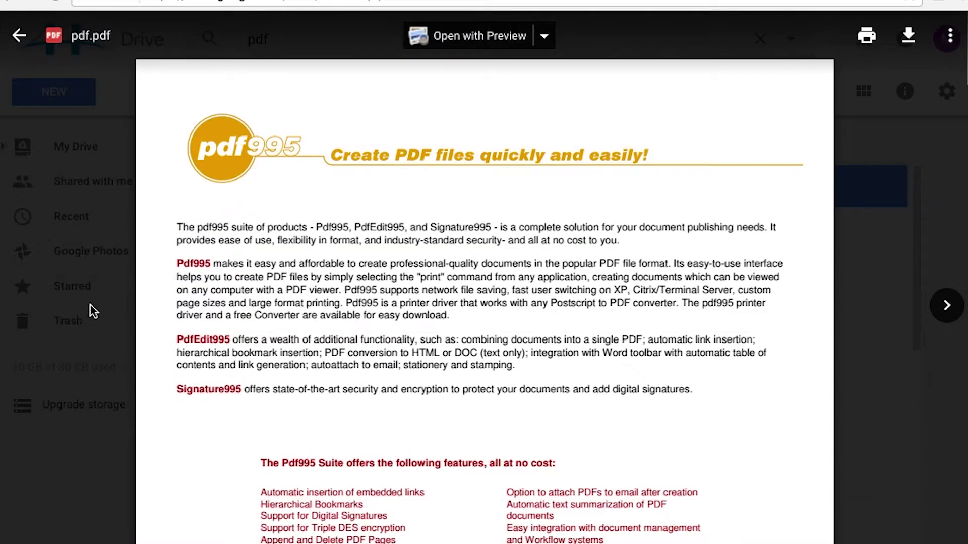
click(93, 226)
double_click(274, 195)
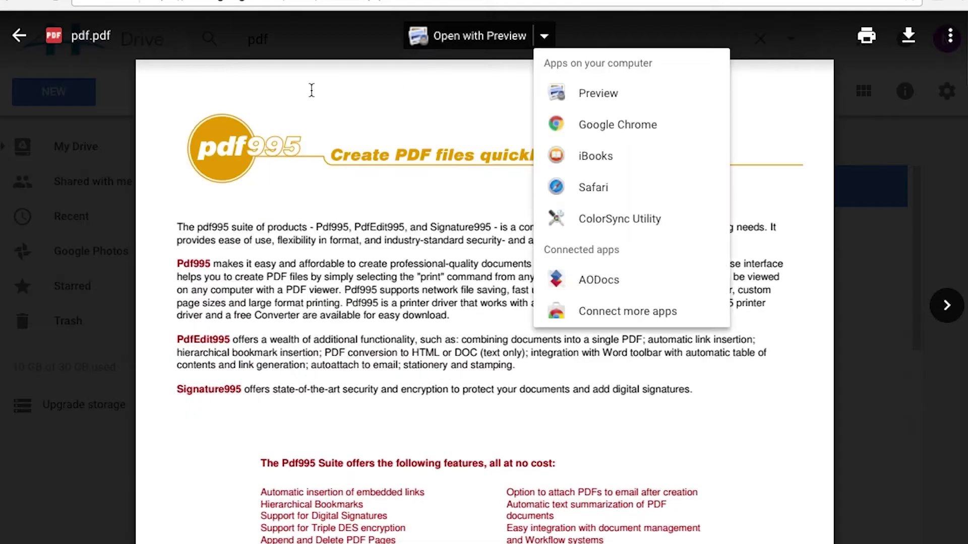
click(238, 45)
click(550, 40)
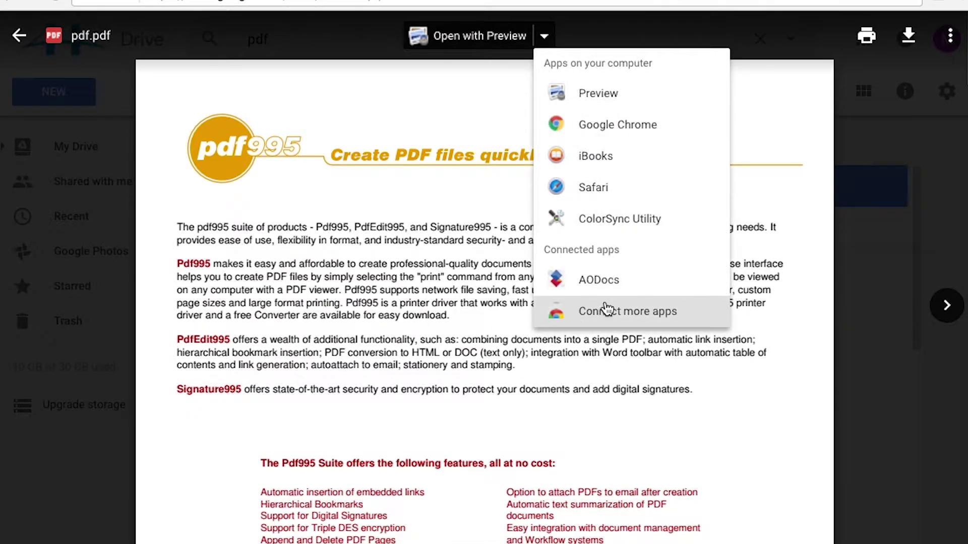
click(19, 35)
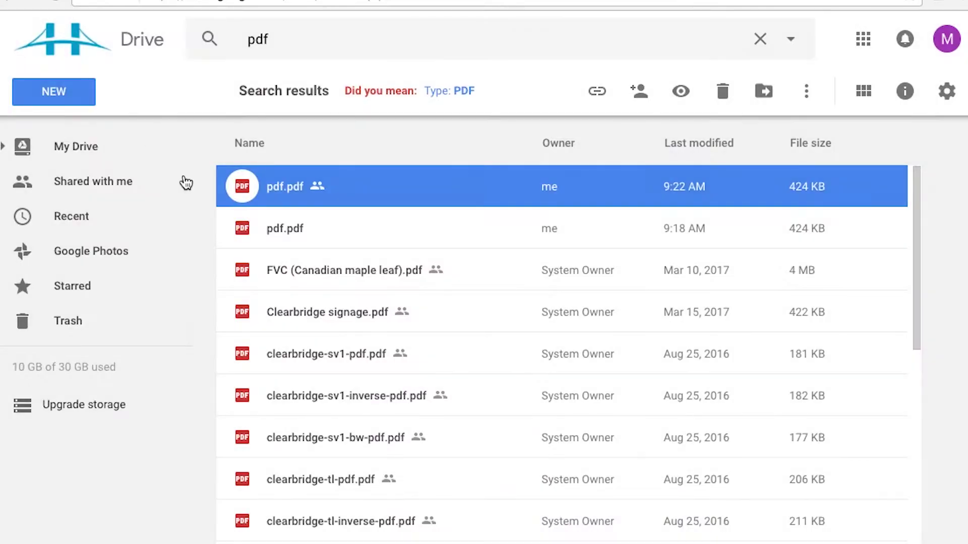
Step: Preview the shared pdf.pdf again, review its open-with choices, and open the file in a new window
double_click(337, 184)
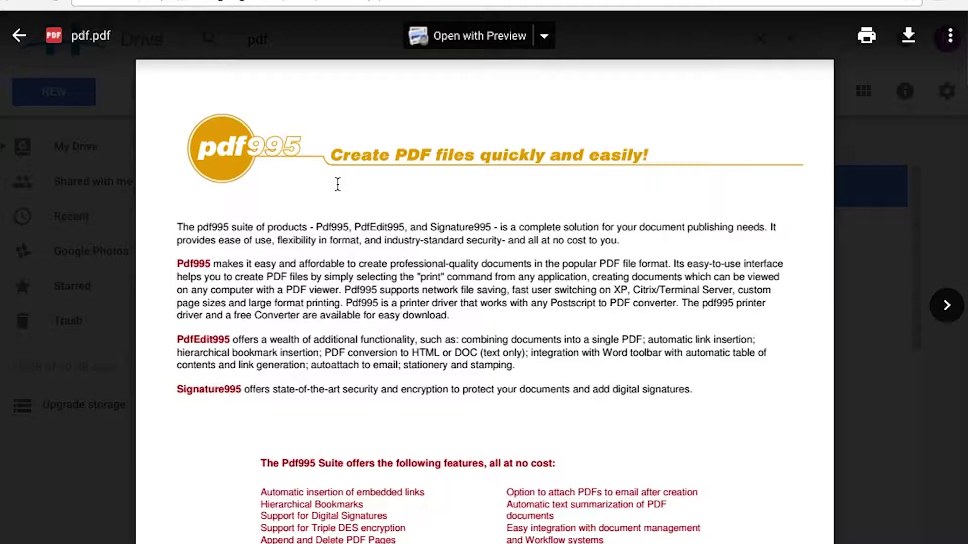
click(544, 36)
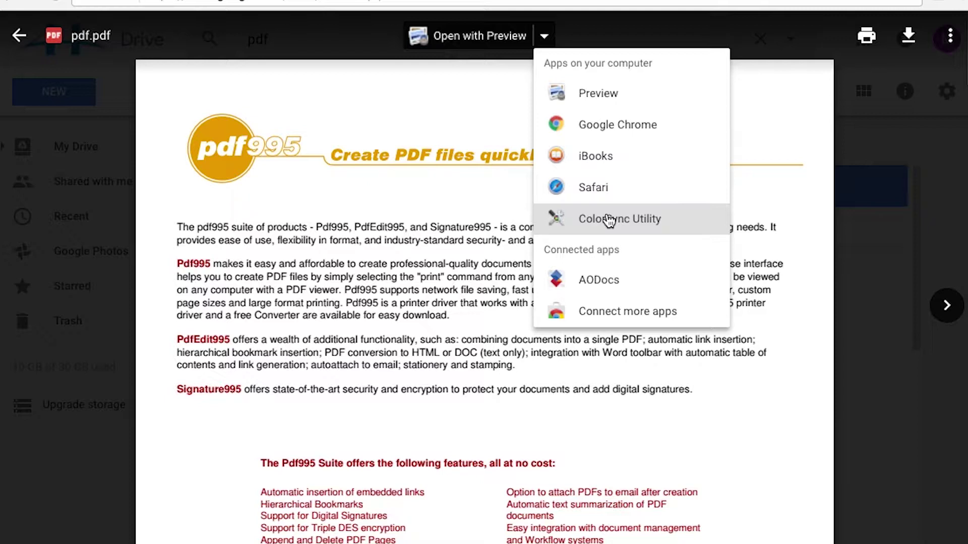
click(787, 57)
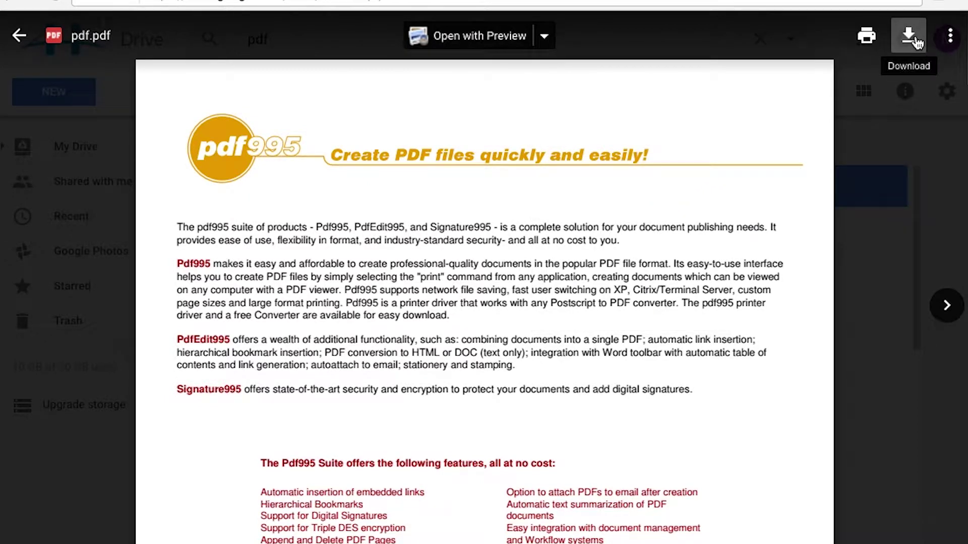
click(952, 39)
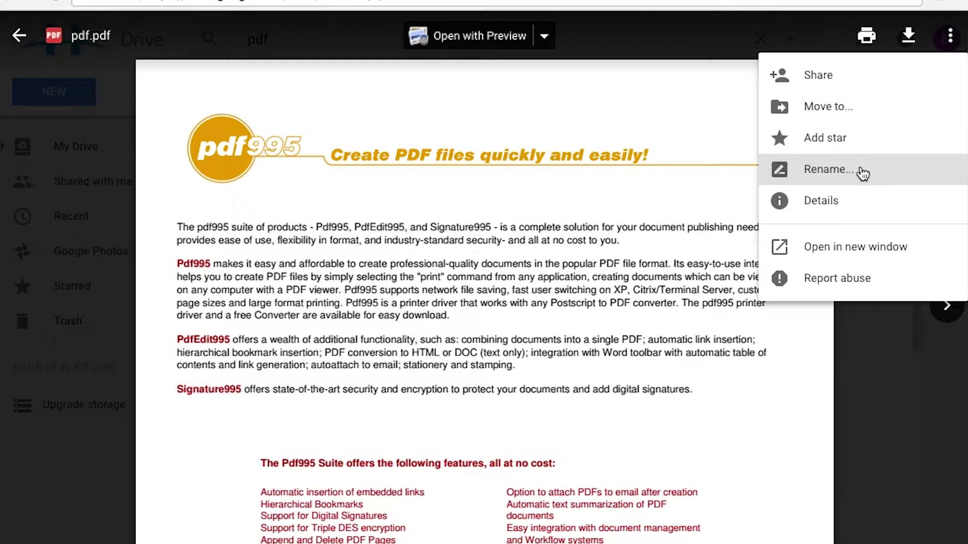
click(839, 255)
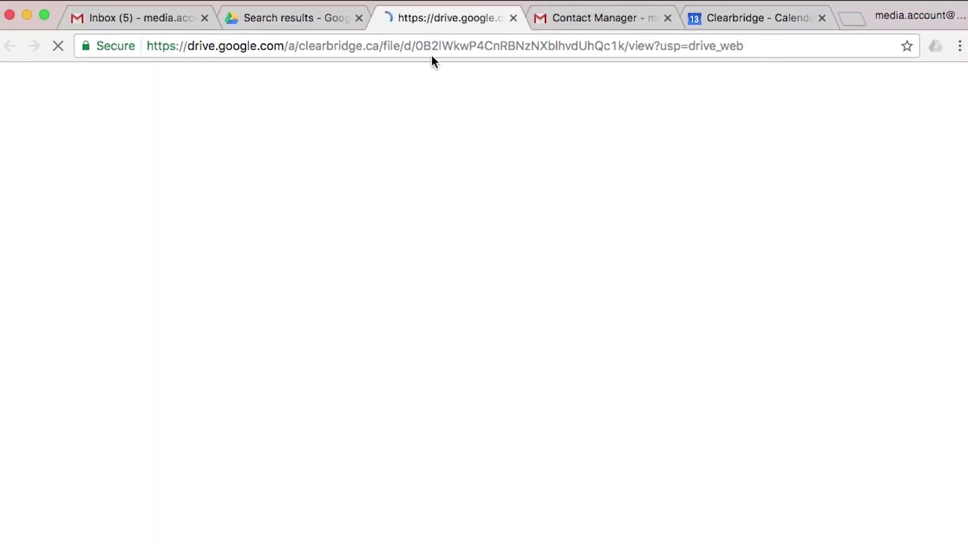
Step: Copy the full web address of the opened pdf.pdf, and highlight only the file ID portion of it
click(436, 51)
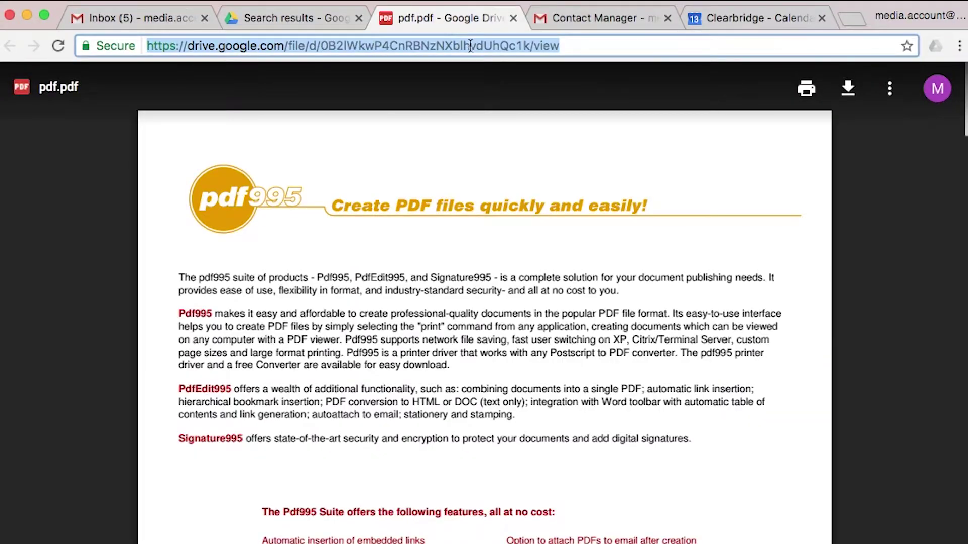
click(510, 45)
drag(588, 44, 140, 41)
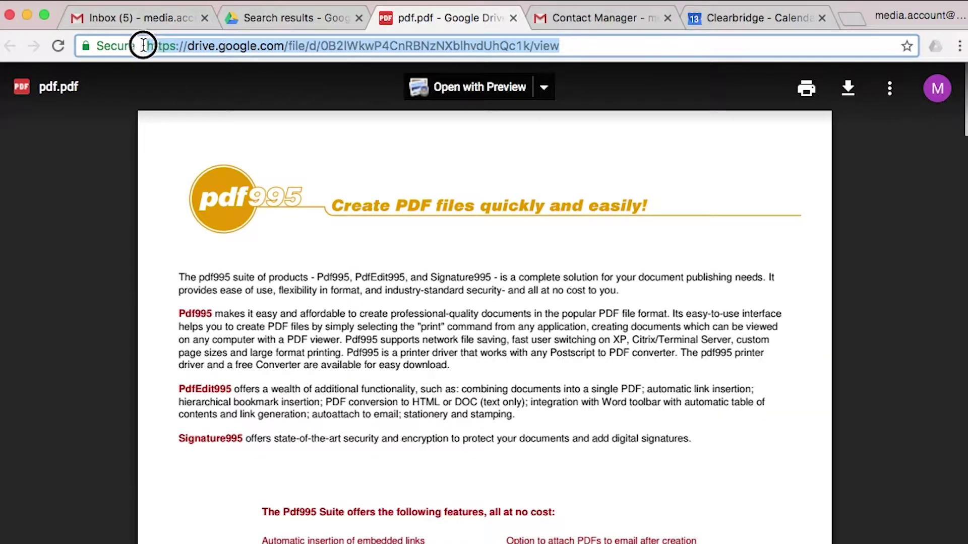
click(330, 42)
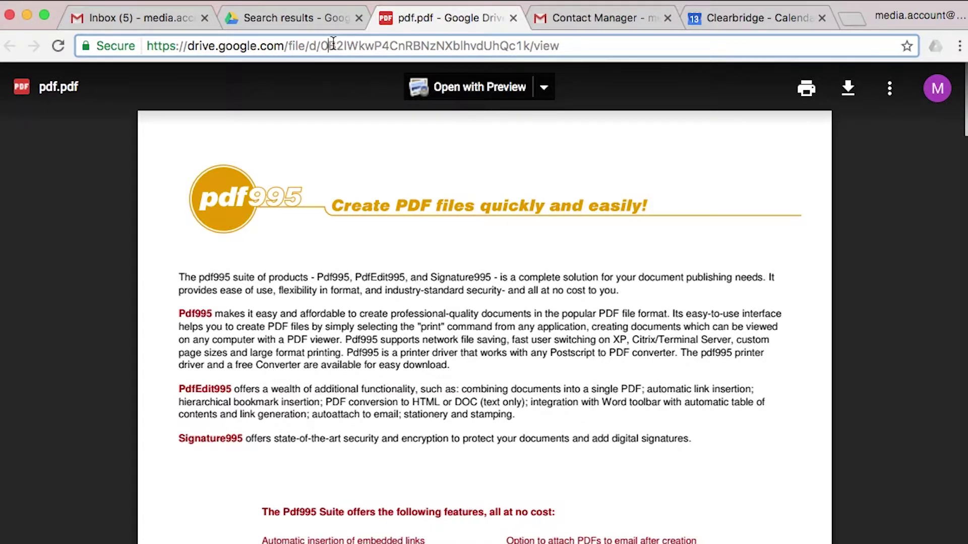
drag(579, 45, 147, 38)
right_click(406, 45)
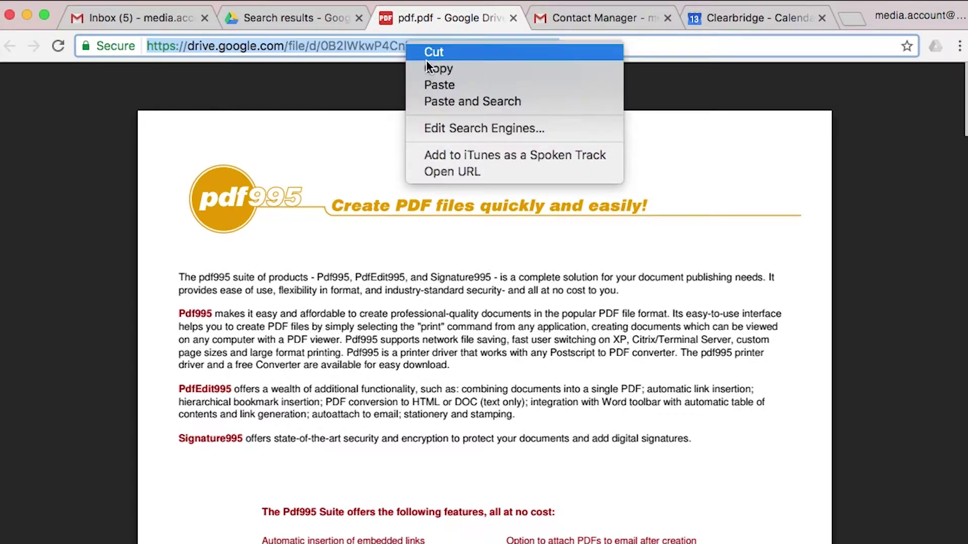
click(433, 68)
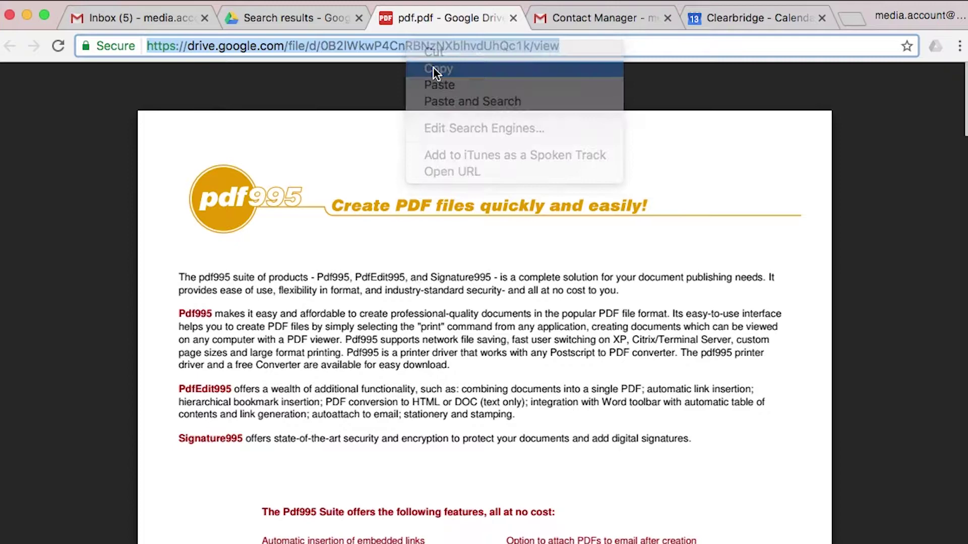
click(389, 47)
drag(327, 48, 542, 67)
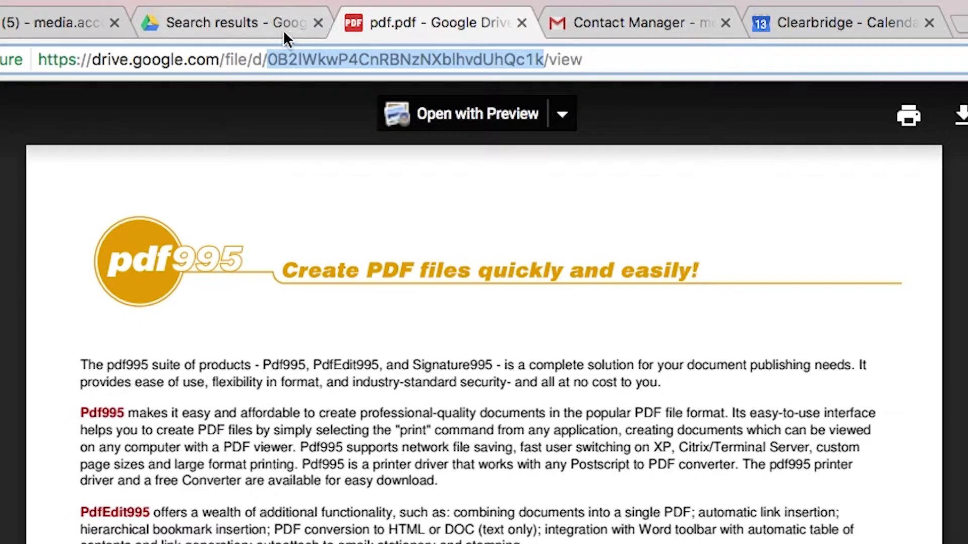
Step: Return to the Drive search results, close the pdf.pdf preview, and apply the suggested "Type: PDF" search
click(251, 23)
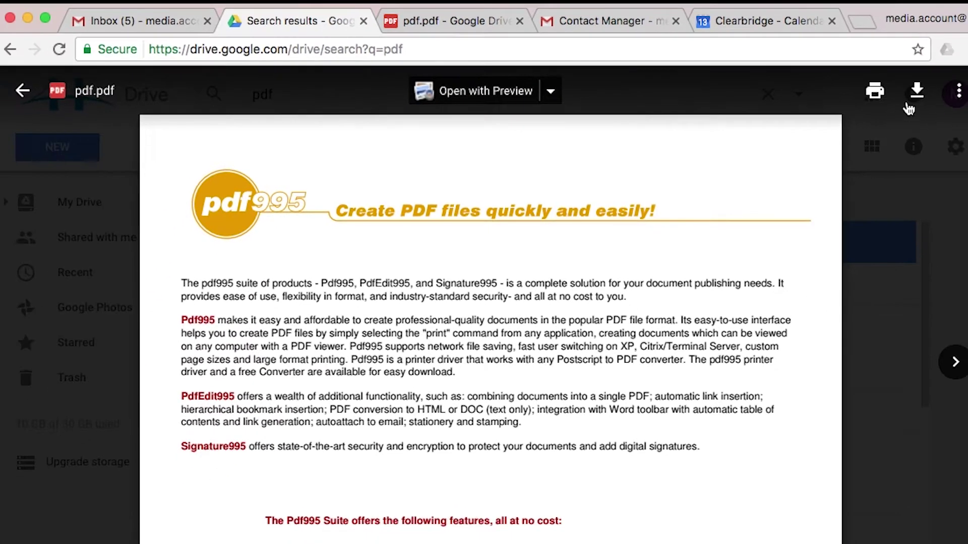
click(20, 92)
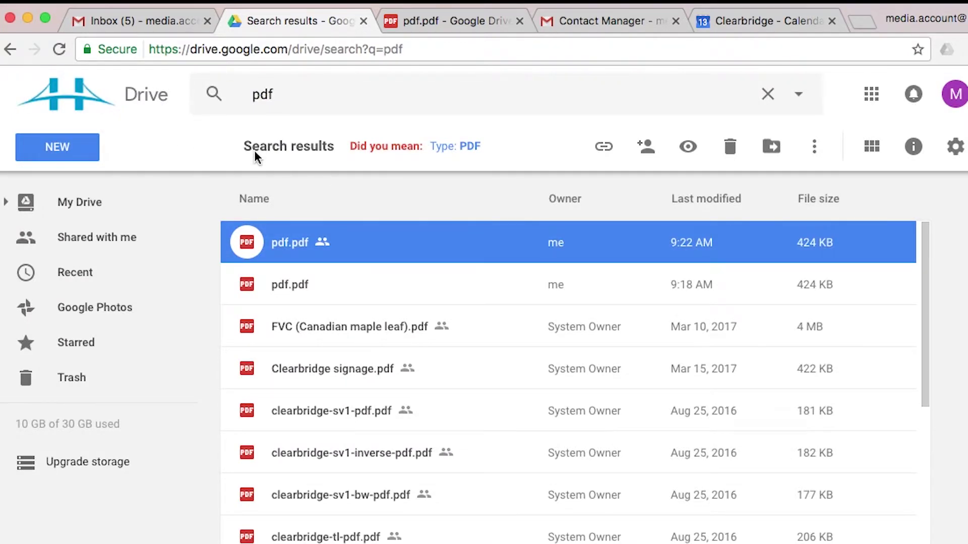
click(462, 150)
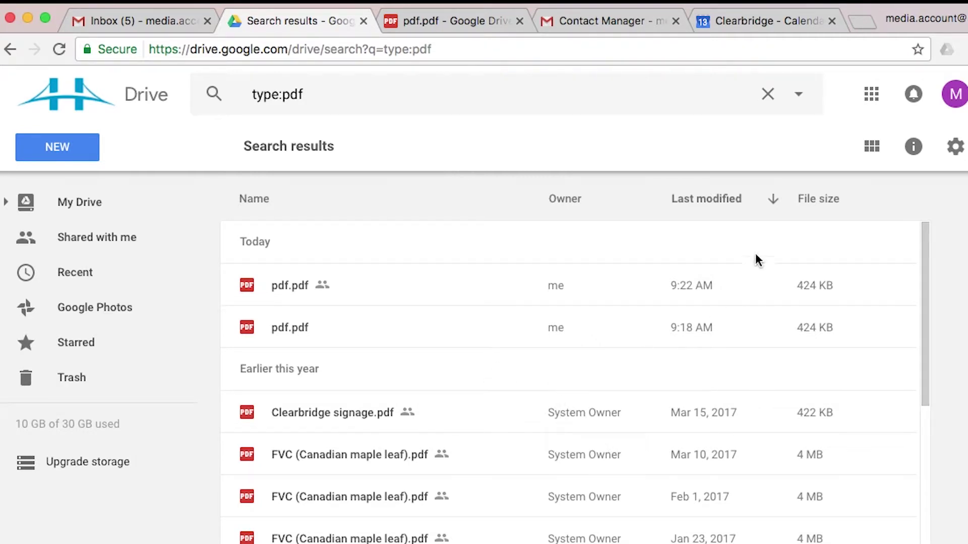
Step: Clear the search query and go back to My Drive
click(769, 92)
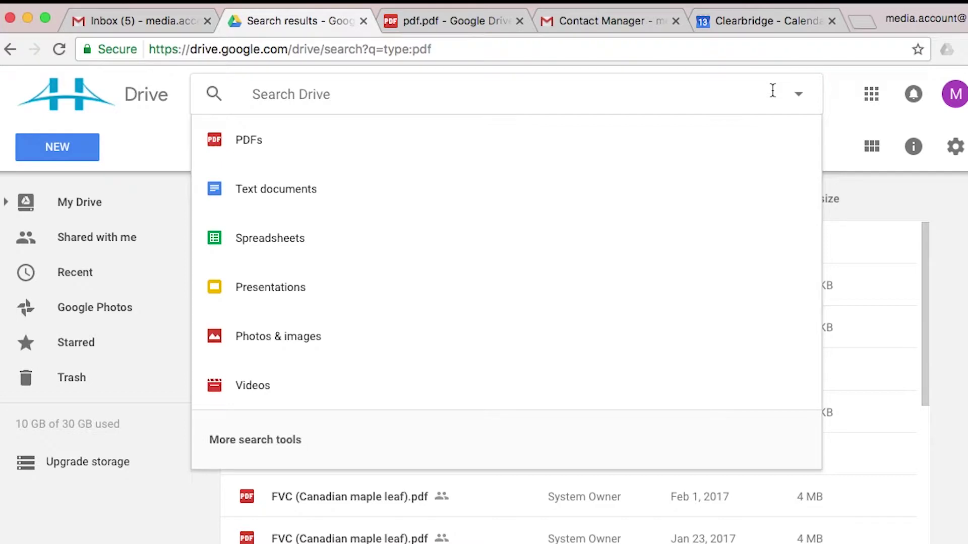
click(74, 202)
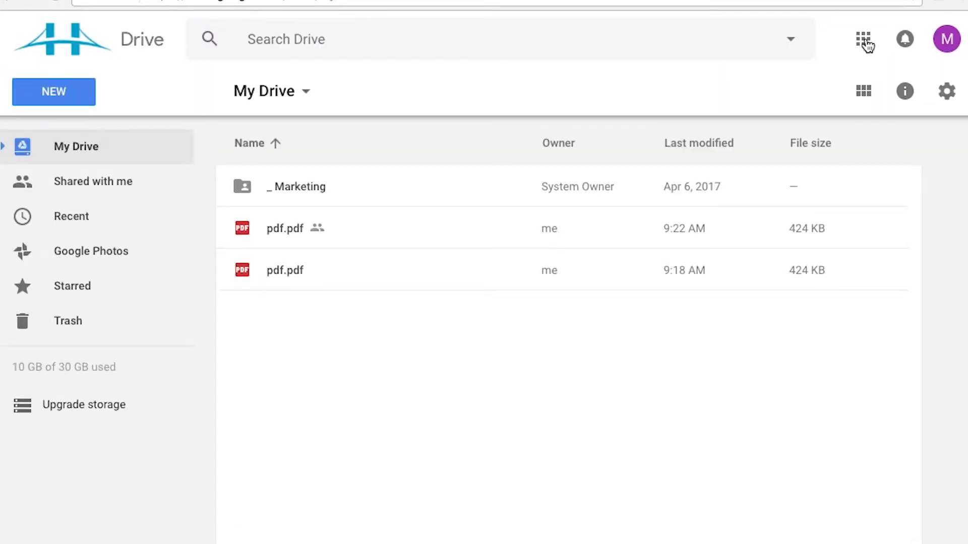
Step: View the list of available Google apps and the signed-in account's details, closing each again
click(870, 96)
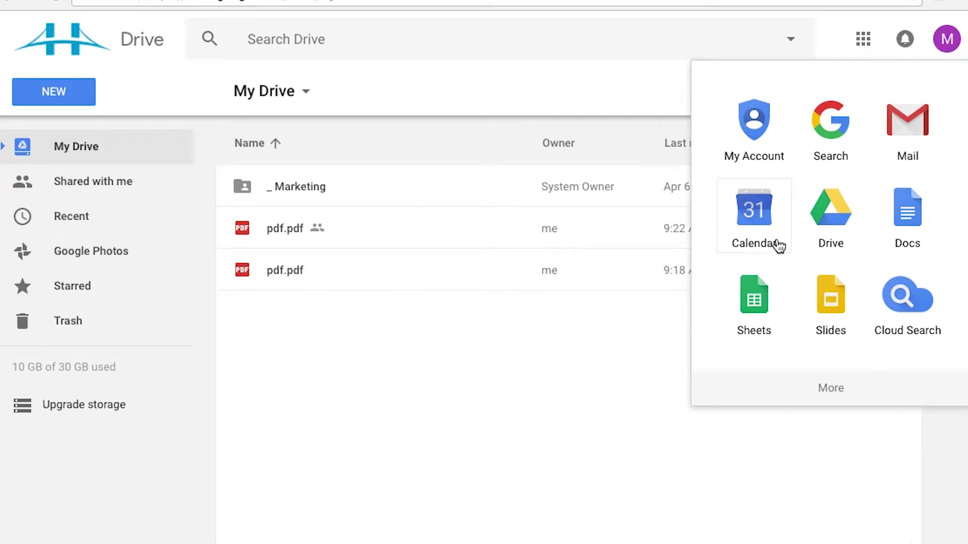
click(861, 45)
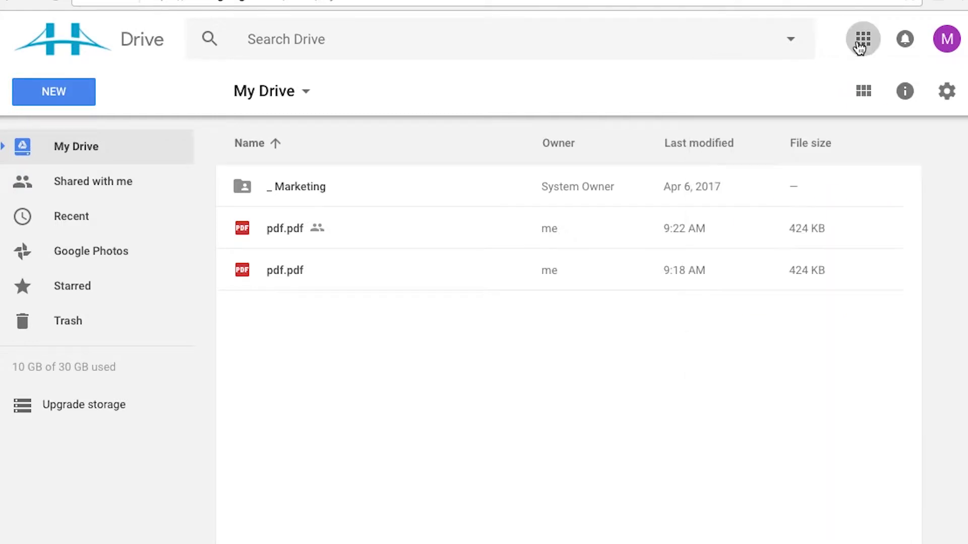
click(946, 46)
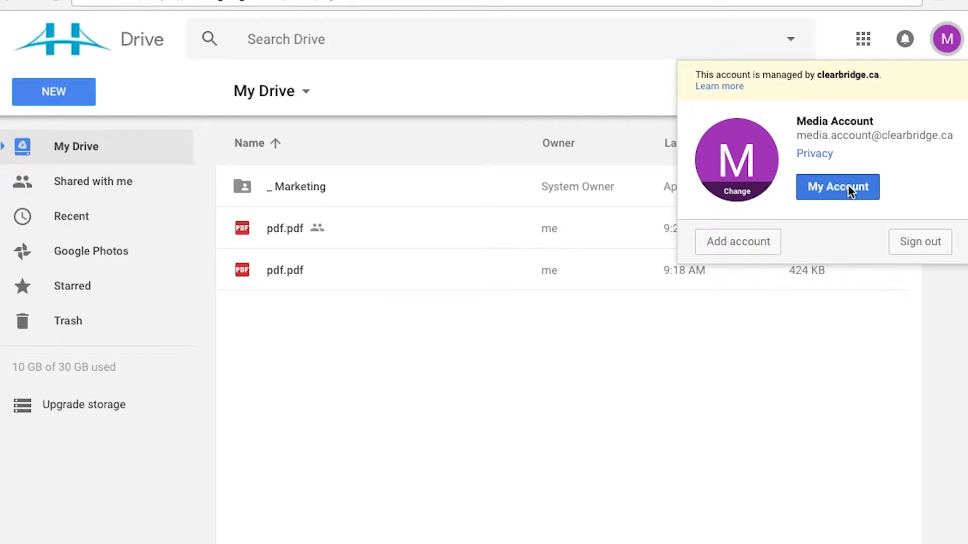
click(845, 397)
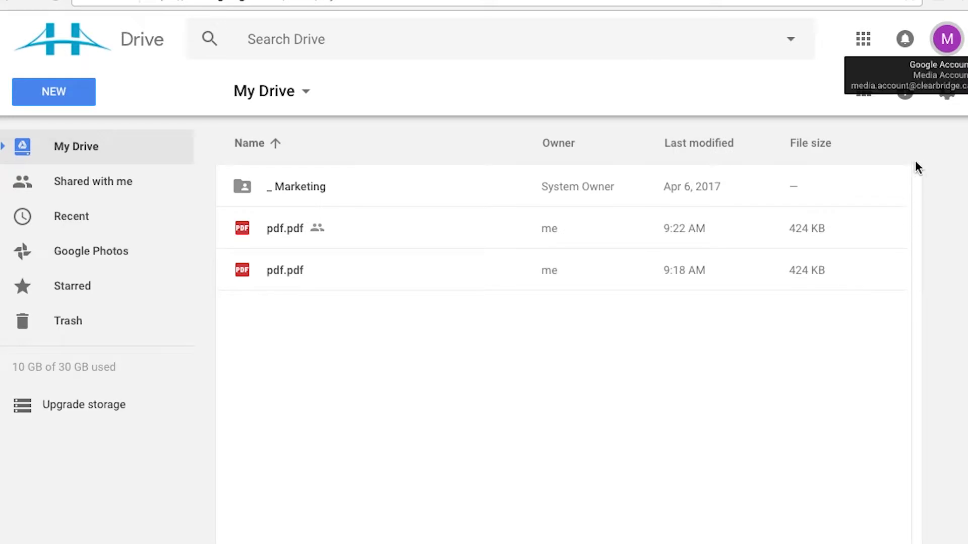
Step: Open the Drive settings and enable converting uploaded files to Google Docs editor format
click(946, 101)
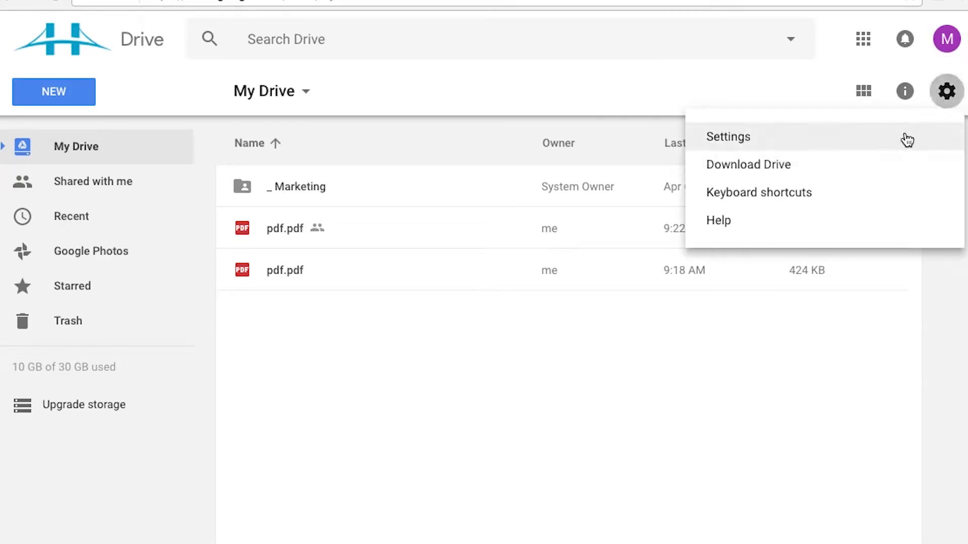
click(746, 138)
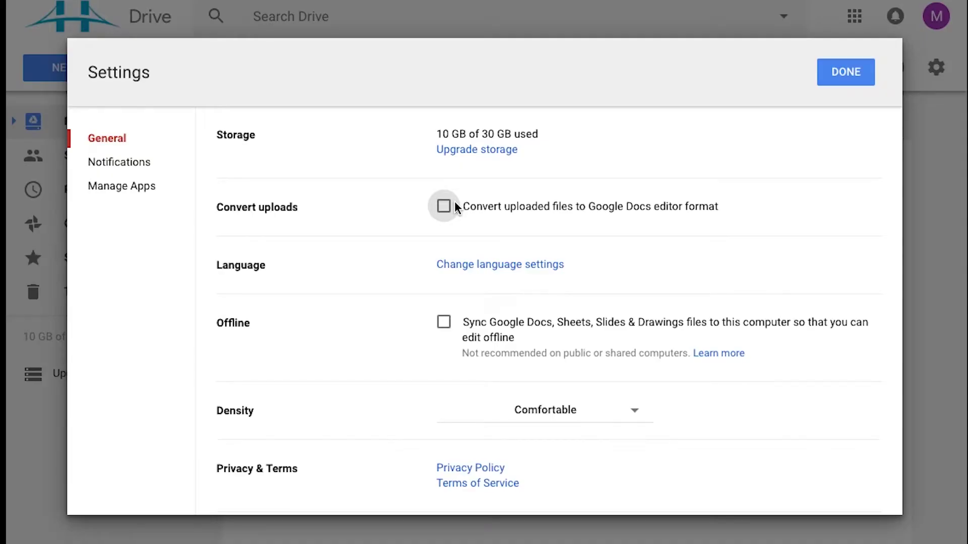
click(444, 206)
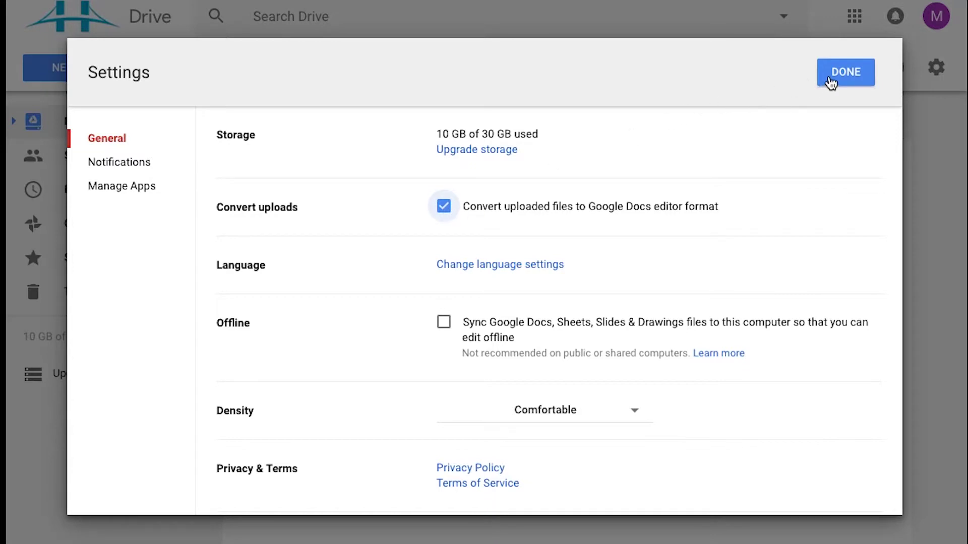
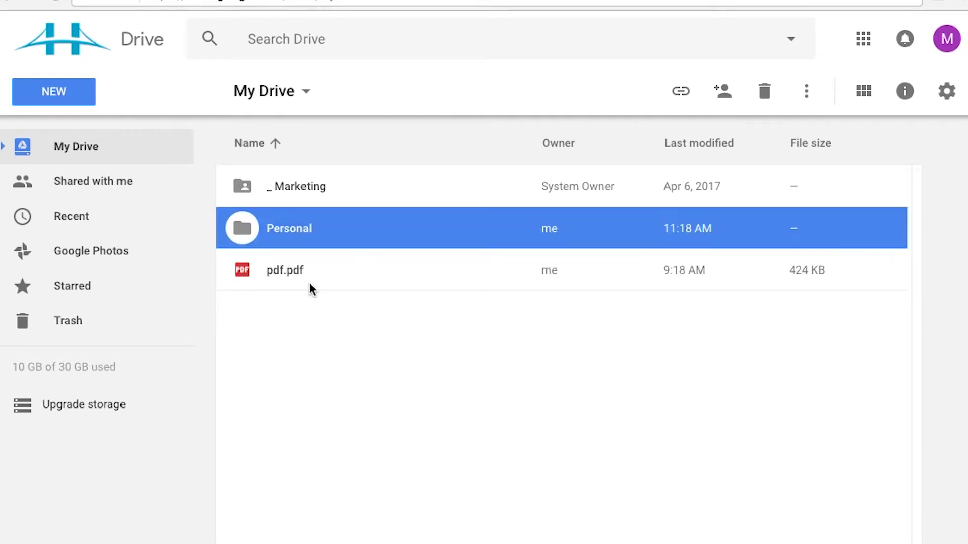
Step: Move the remaining pdf.pdf from My Drive into the Personal folder and clear the selection
drag(283, 276, 302, 229)
click(290, 264)
click(316, 331)
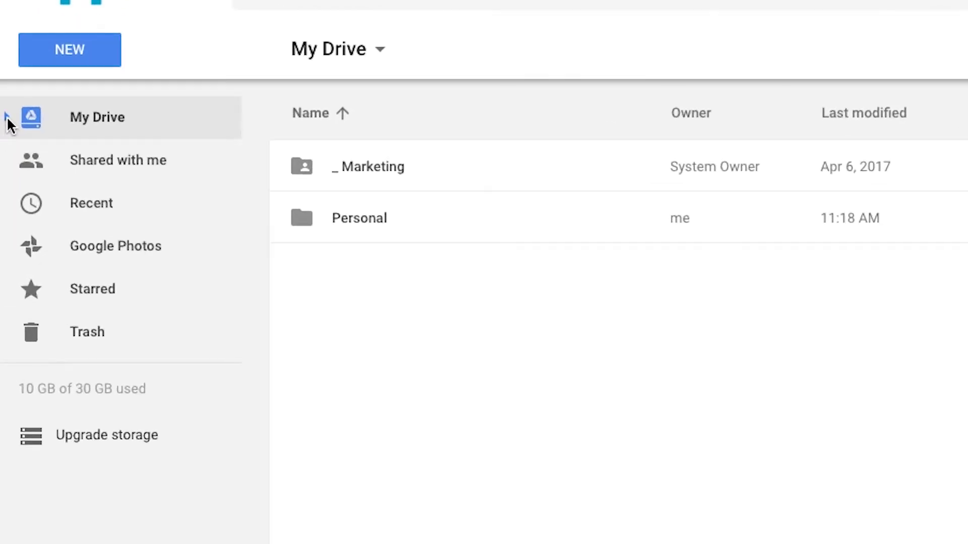
Step: Expand My Drive in the folder tree and check the _ Marketing and Personal folders for subfolders
click(7, 118)
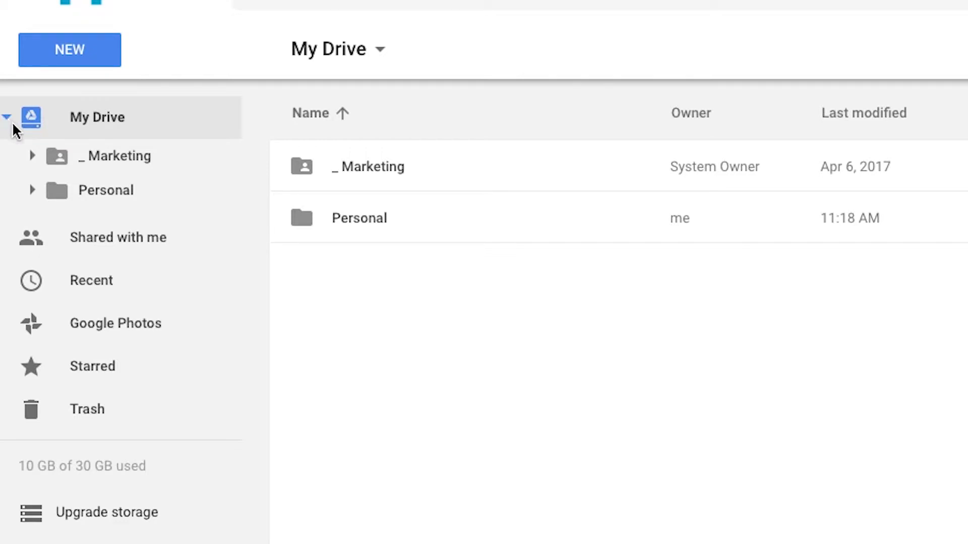
click(33, 156)
click(32, 156)
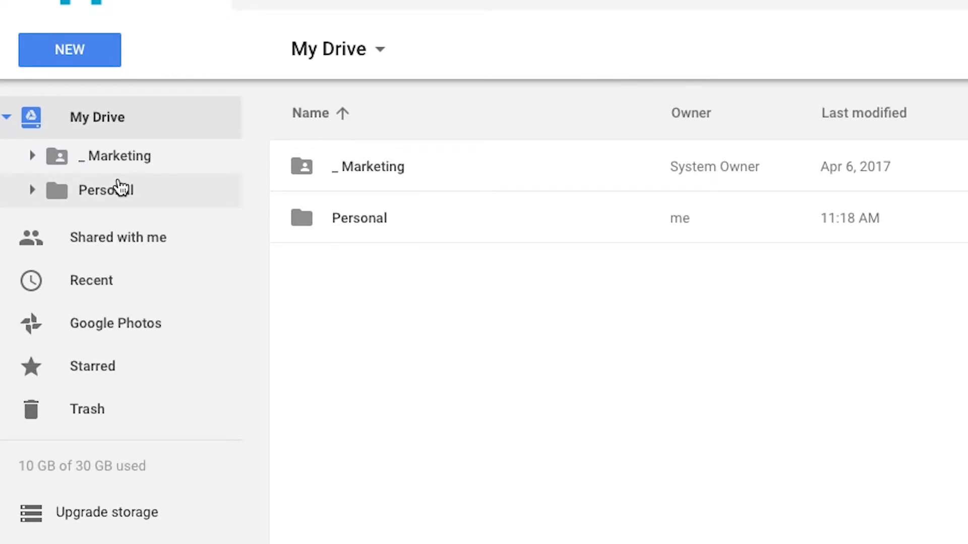
click(33, 190)
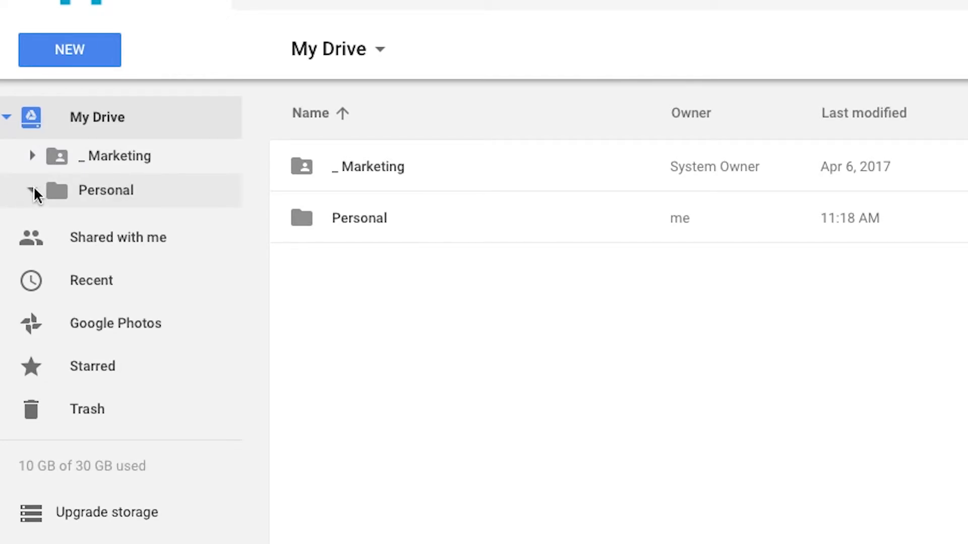
Step: Browse the Shared with me, Recent, Google Photos and Starred views in turn
click(93, 233)
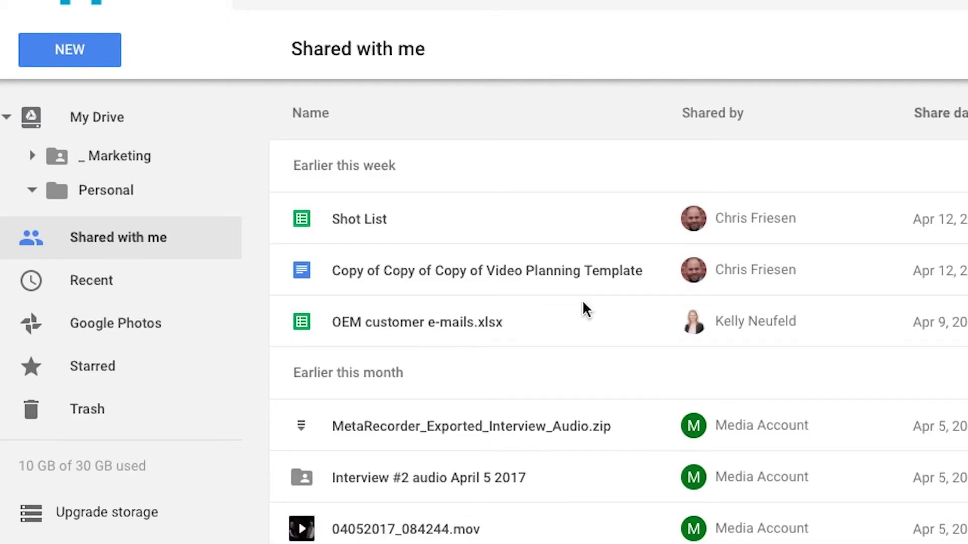
click(126, 293)
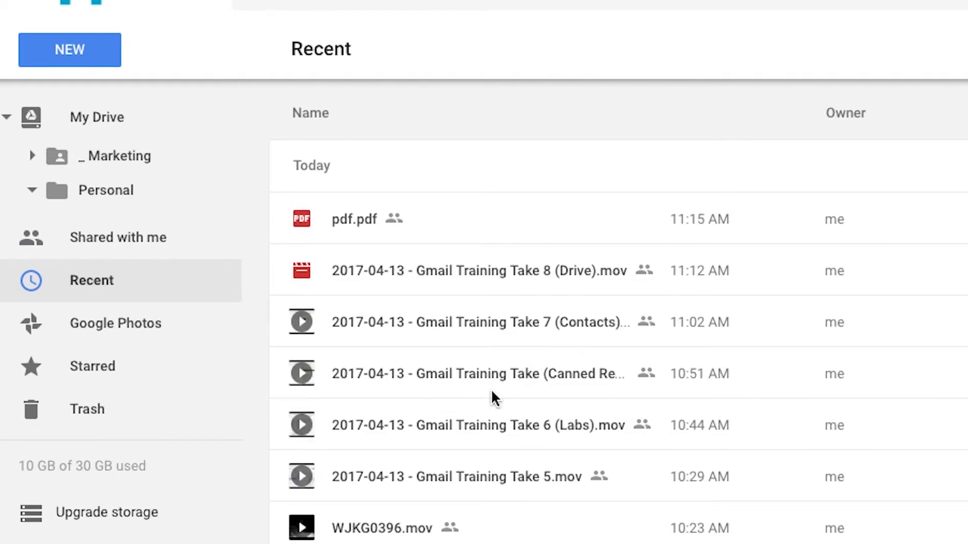
click(111, 331)
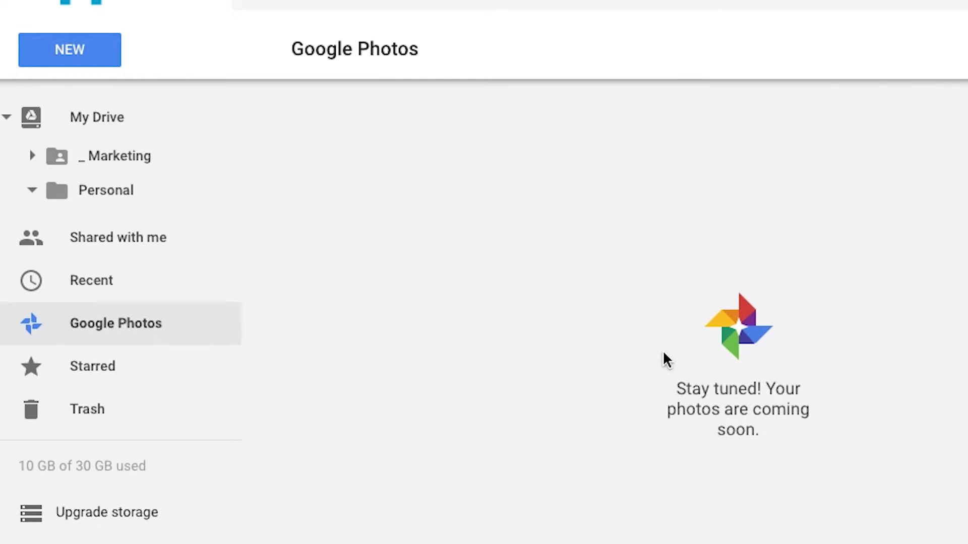
click(96, 370)
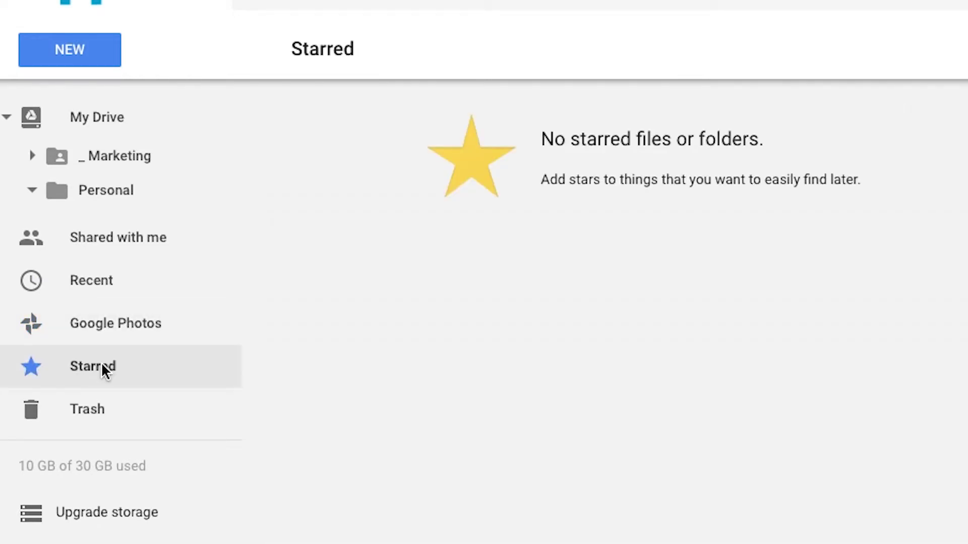
Step: Add a star to the shared pdf.pdf in the Personal folder and check it in the Starred view
click(82, 186)
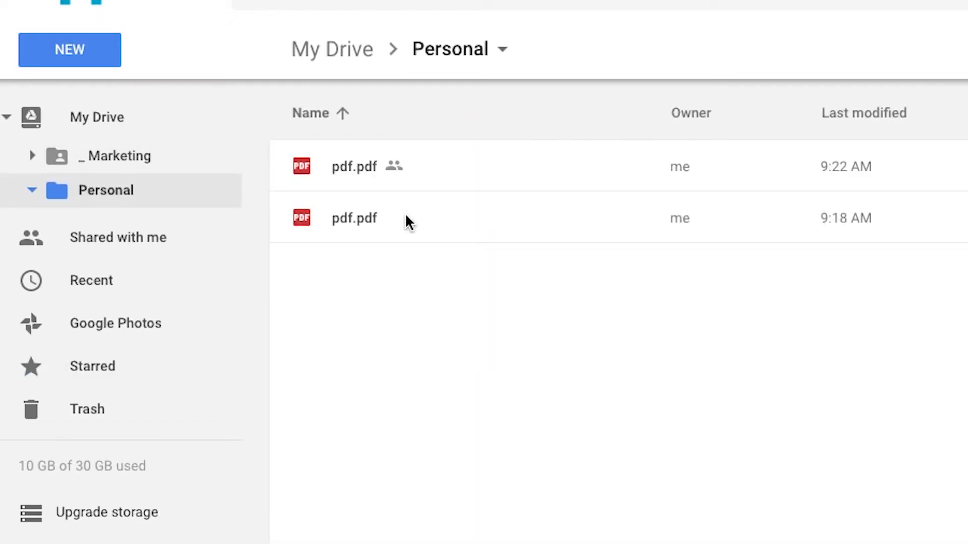
click(419, 171)
right_click(419, 171)
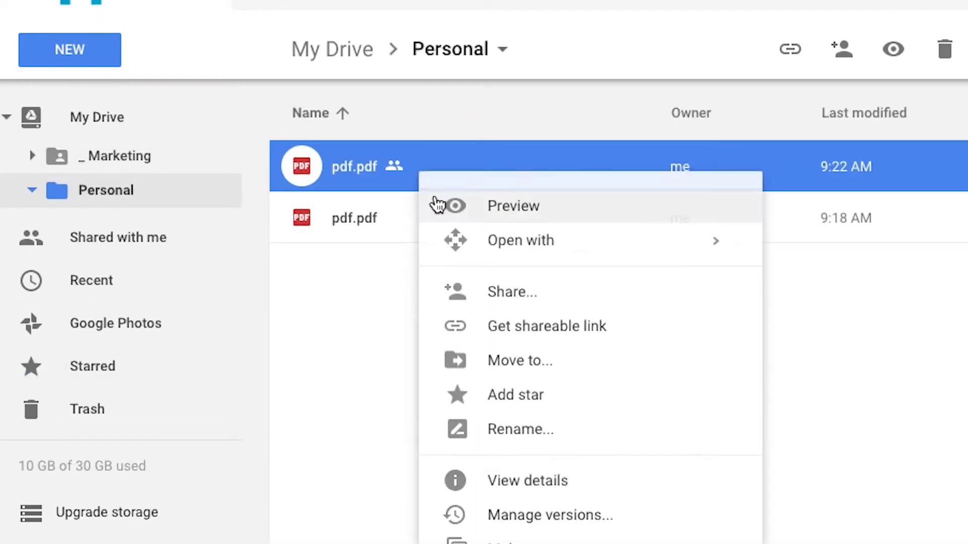
right_click(391, 165)
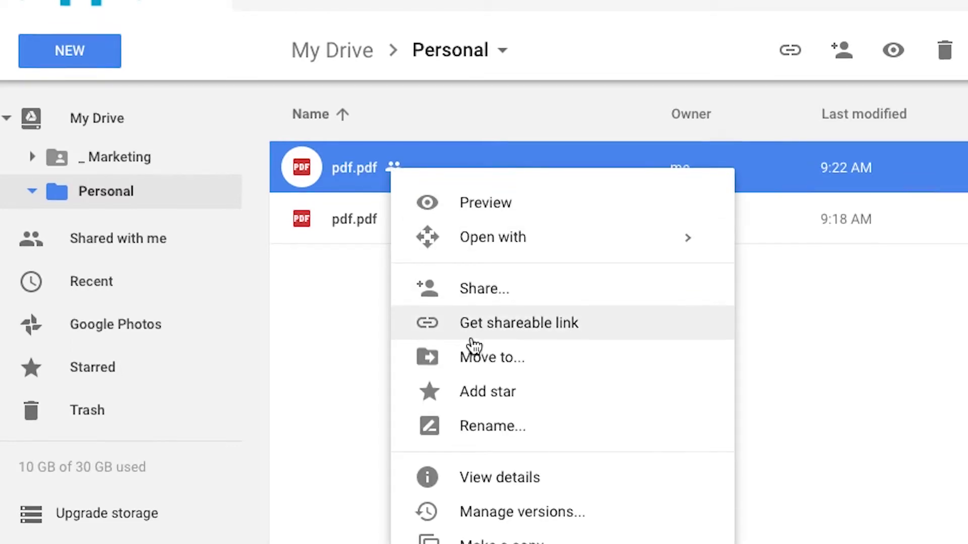
click(494, 398)
click(127, 374)
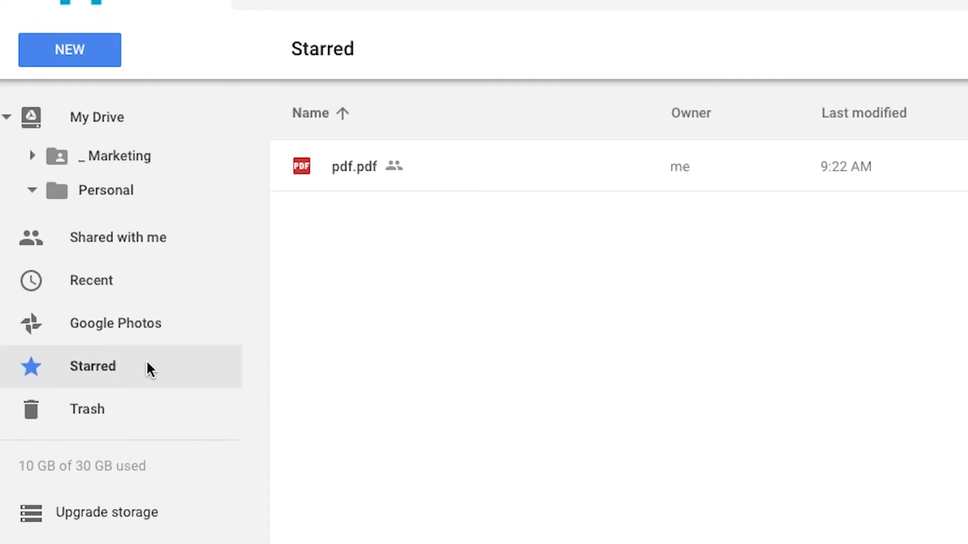
Step: Select the starred pdf.pdf and view the Trash
click(420, 171)
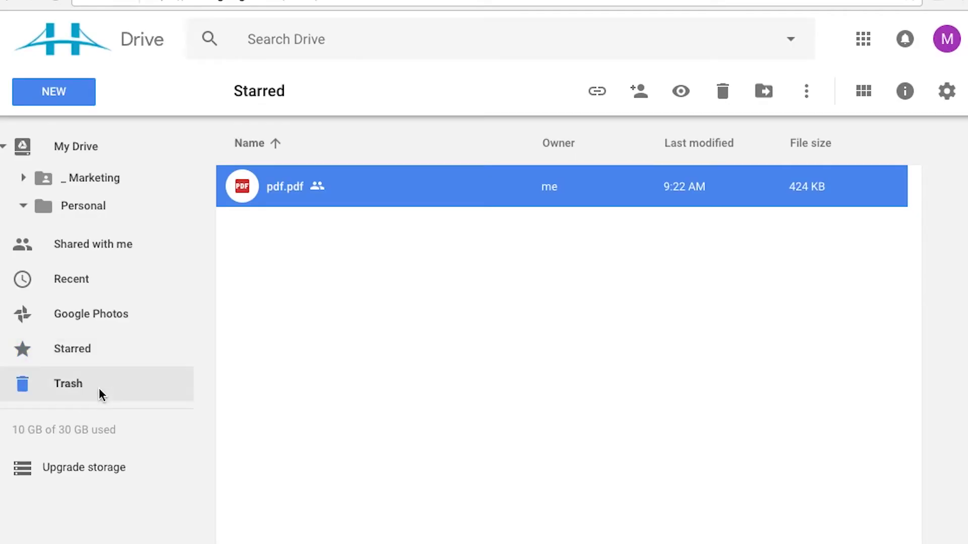
click(99, 387)
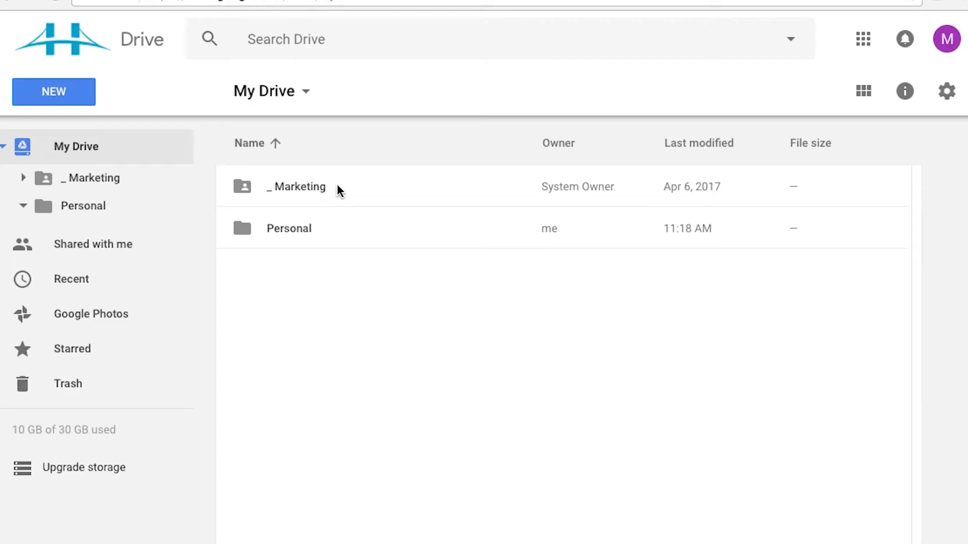
Step: Select the _ Marketing and Personal folders alternately in My Drive, and open the _ Marketing folder
click(335, 190)
click(330, 224)
click(323, 189)
click(320, 227)
click(329, 191)
click(329, 225)
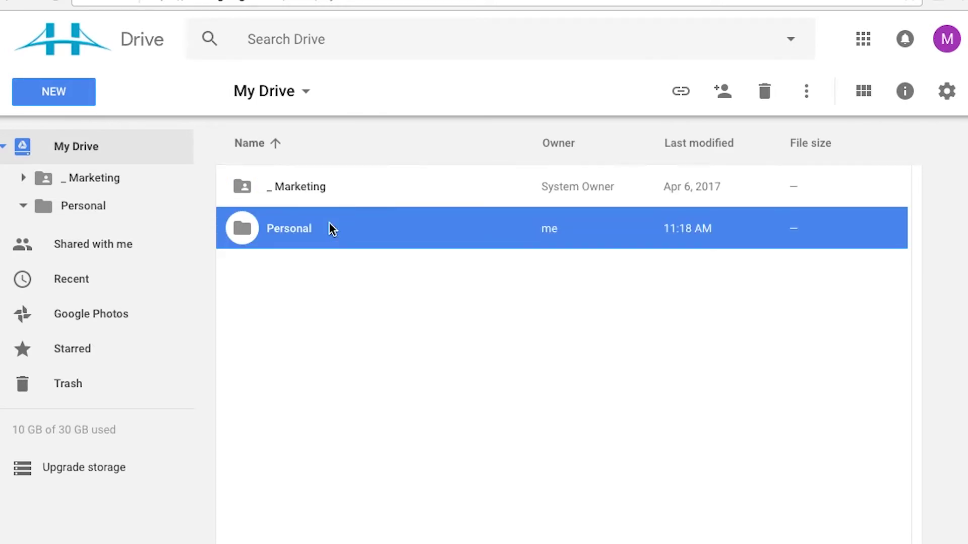
click(357, 185)
click(332, 222)
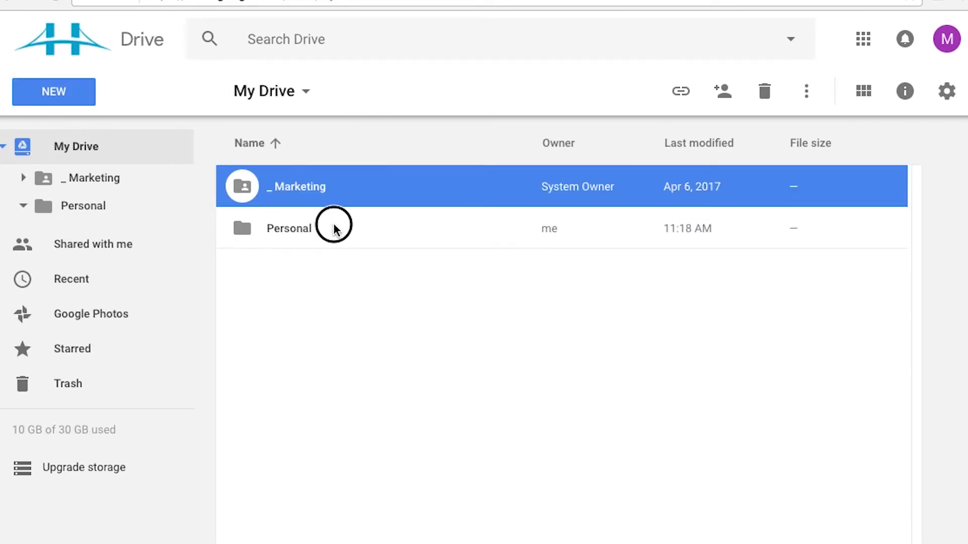
double_click(344, 191)
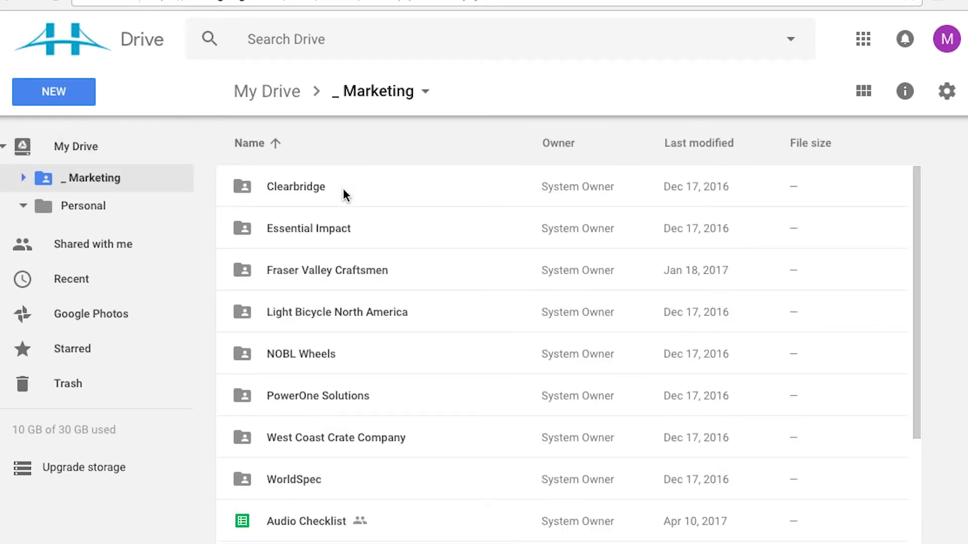
Step: Move the unshared pdf.pdf from the Personal folder to My Drive, and move it back into Personal
click(105, 204)
drag(313, 235, 109, 146)
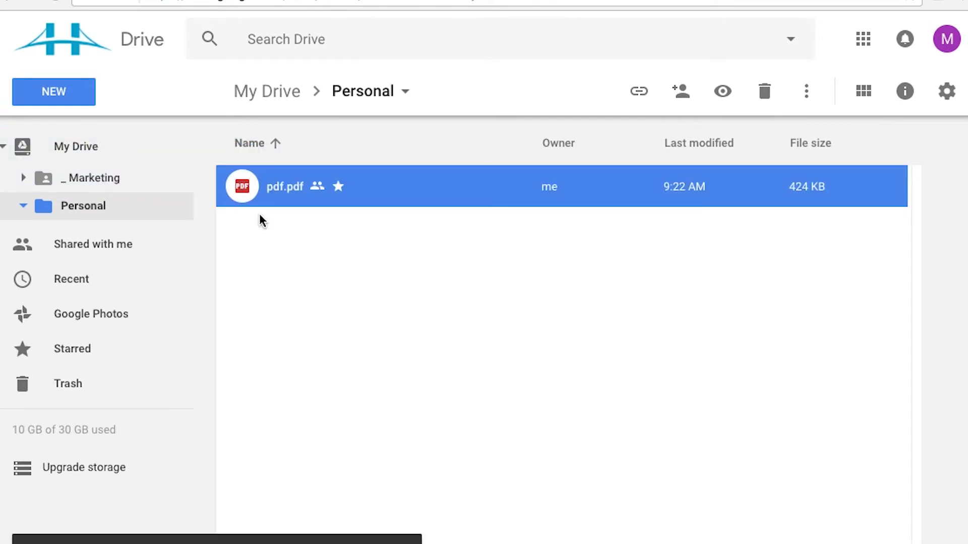
click(72, 152)
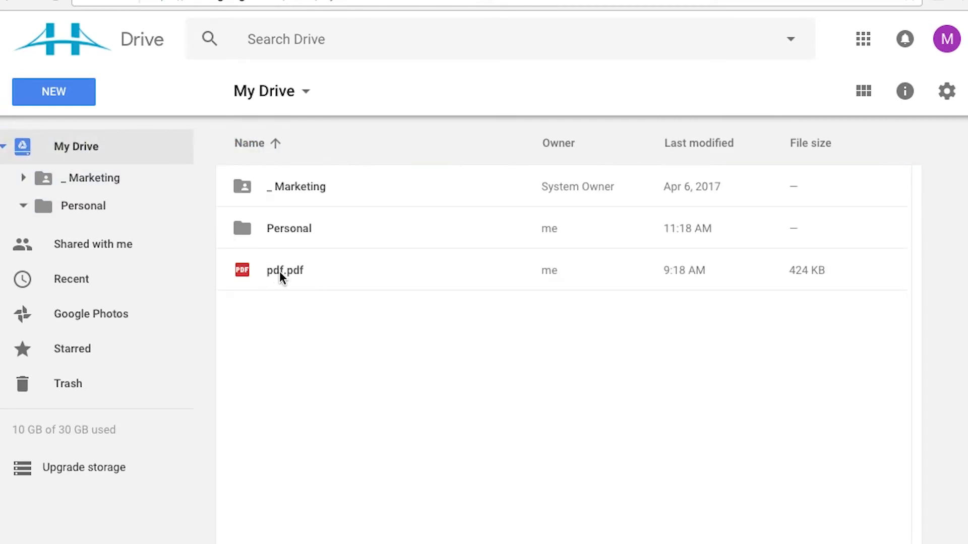
click(285, 274)
drag(285, 273, 322, 235)
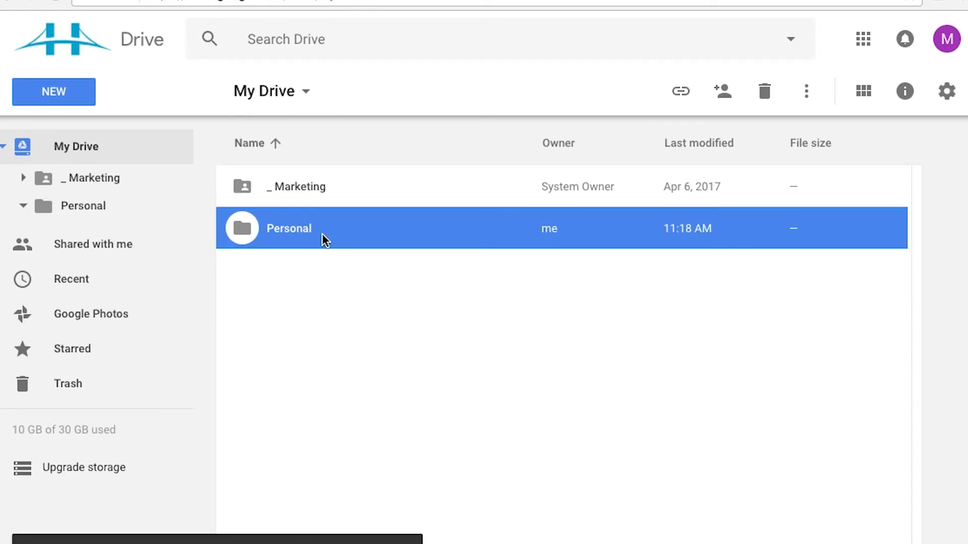
Step: View the actions available for the Personal folder in My Drive
right_click(242, 237)
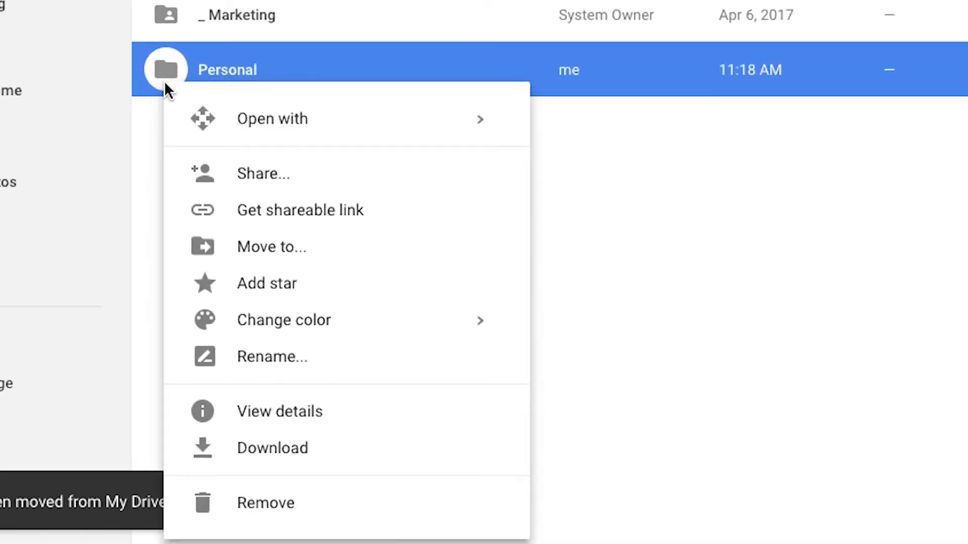
mouse_move(249, 136)
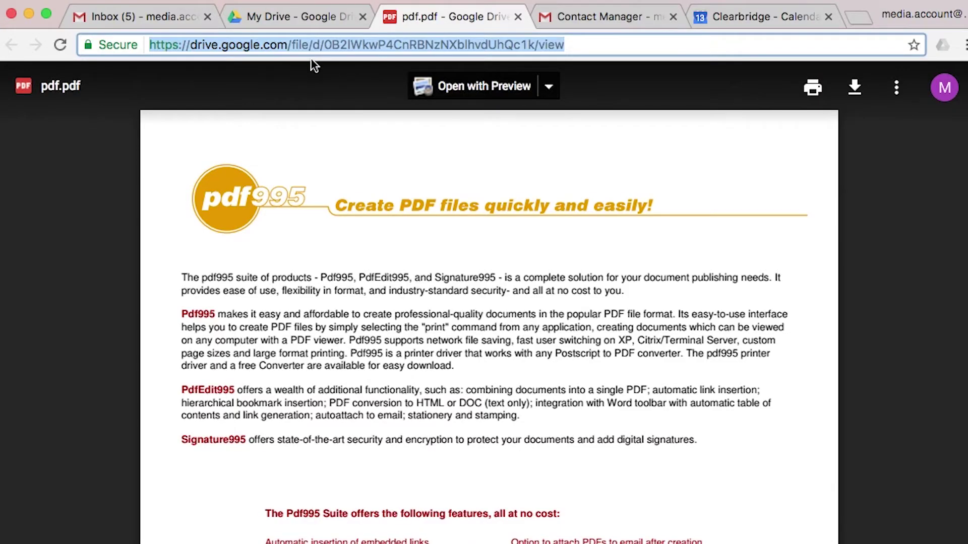
Step: Highlight the file ID in pdf.pdf's web address, and get the shareable link for the Personal folder in My Drive
drag(323, 45, 527, 45)
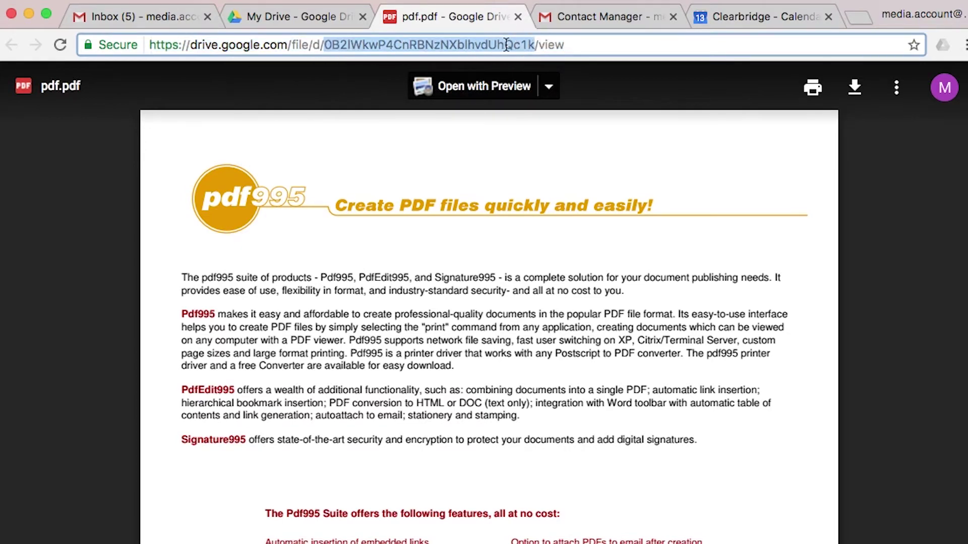
click(326, 20)
right_click(277, 172)
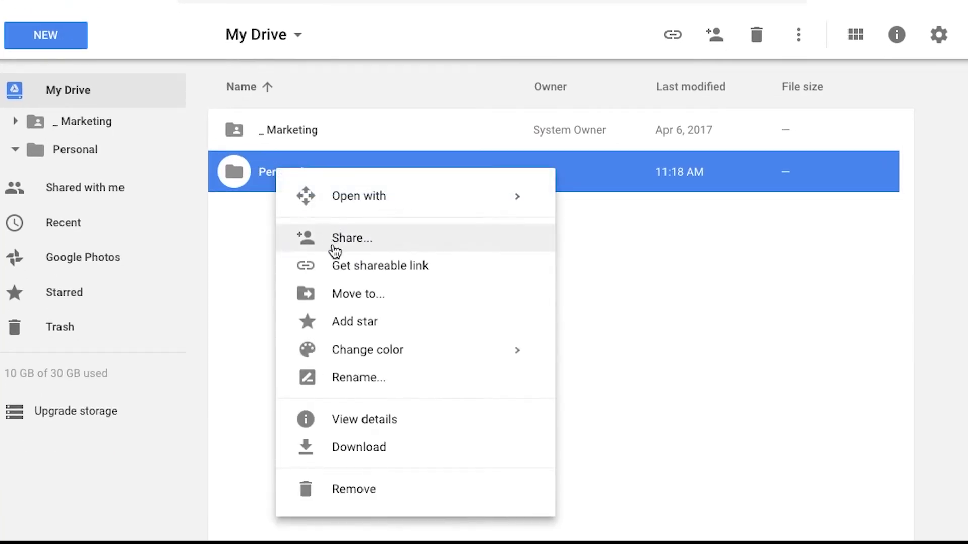
click(378, 271)
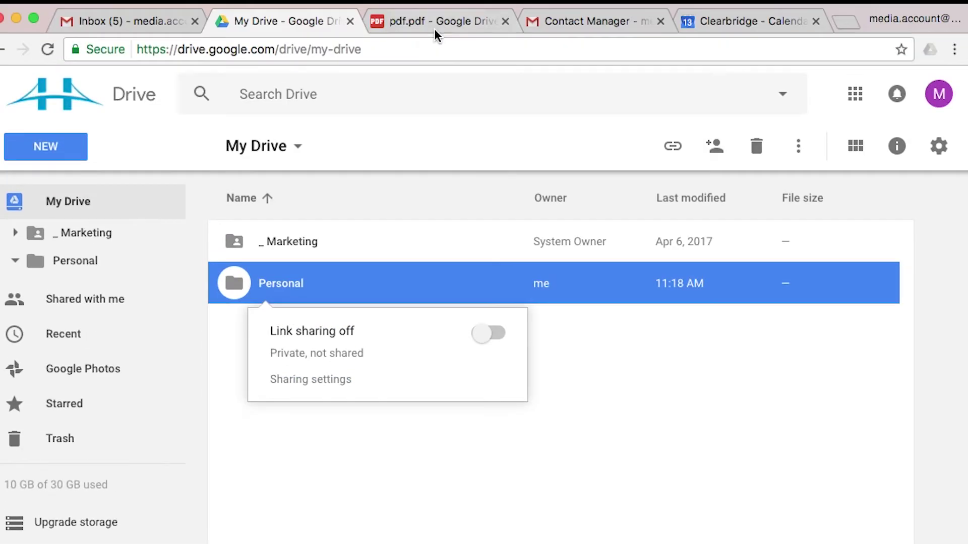
Step: Open the copied Personal folder link in the browser tab that holds the pdf.pdf preview
click(432, 31)
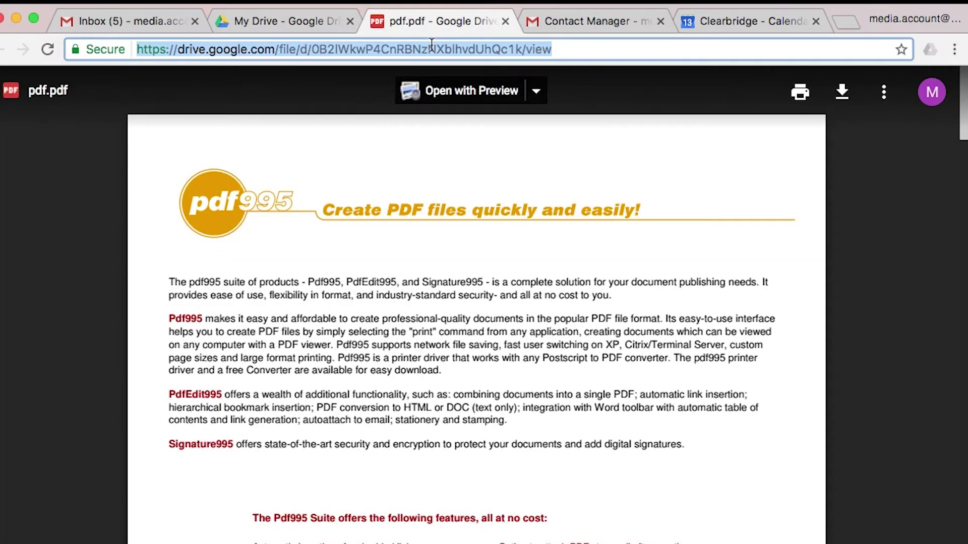
right_click(431, 43)
click(467, 80)
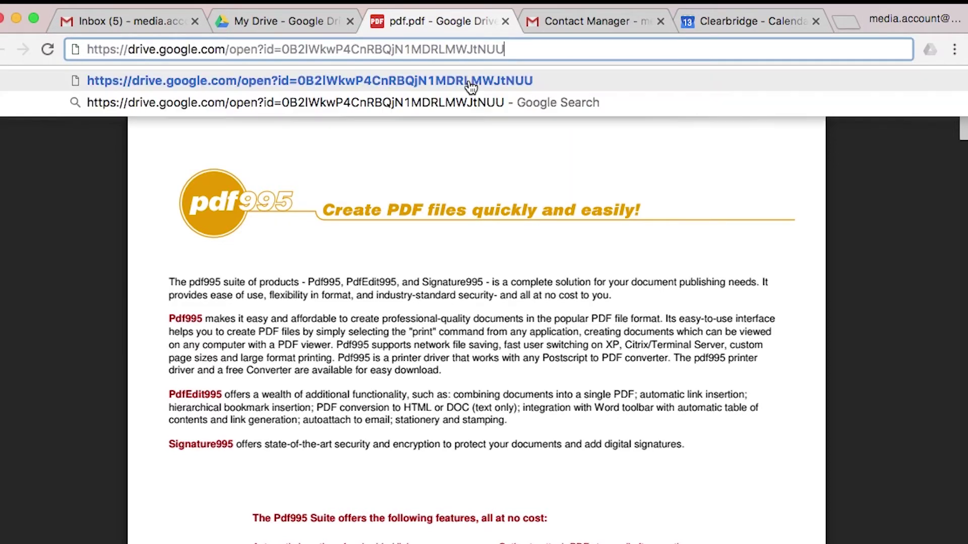
click(470, 83)
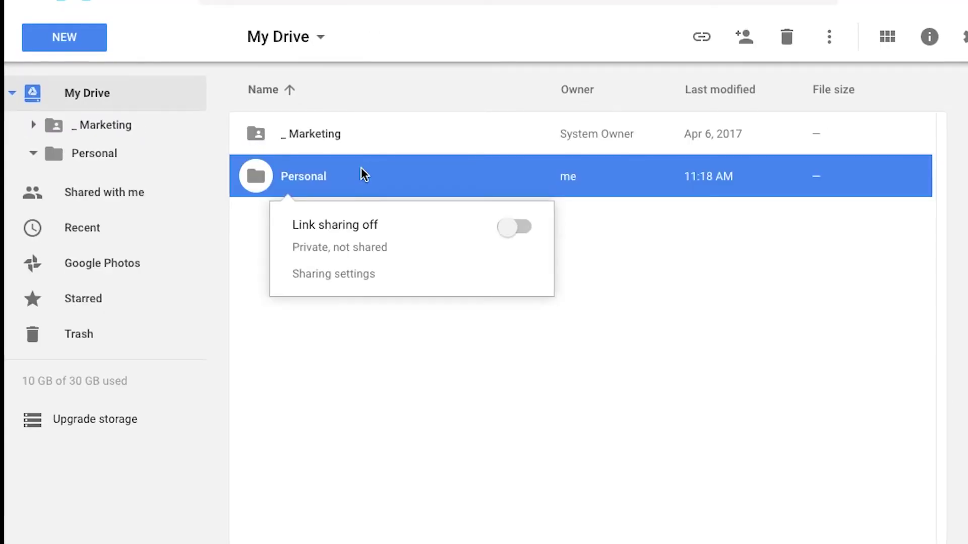
Step: Dismiss the link sharing options in My Drive and change the Personal folder's color to green
click(346, 509)
right_click(308, 184)
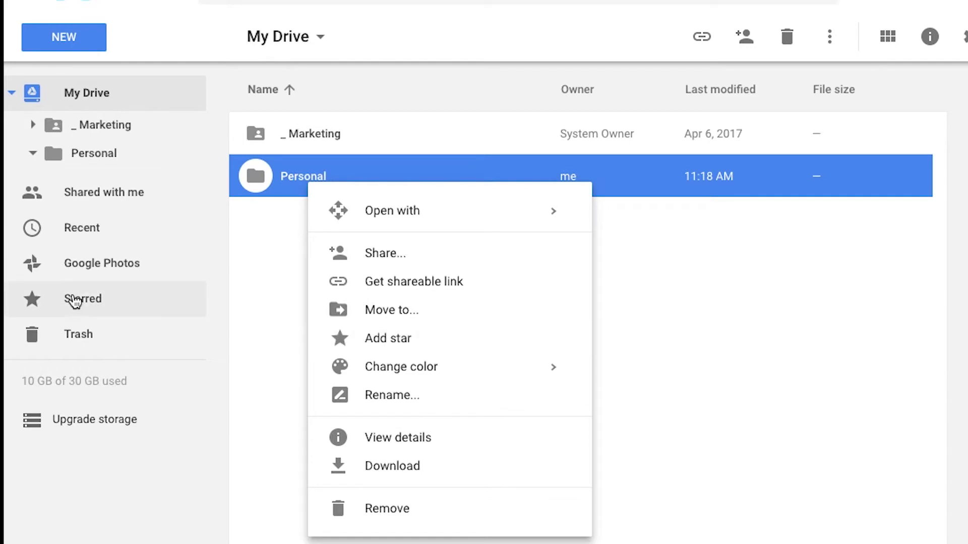
mouse_move(368, 361)
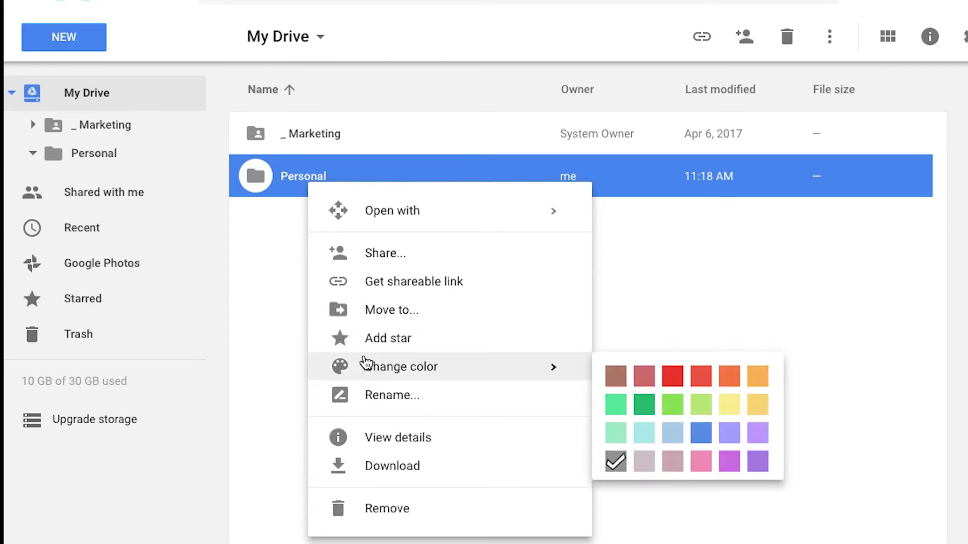
click(644, 404)
Step: Change the Personal folder's color to yellow and bring up the actions available for it
right_click(329, 177)
mouse_move(456, 369)
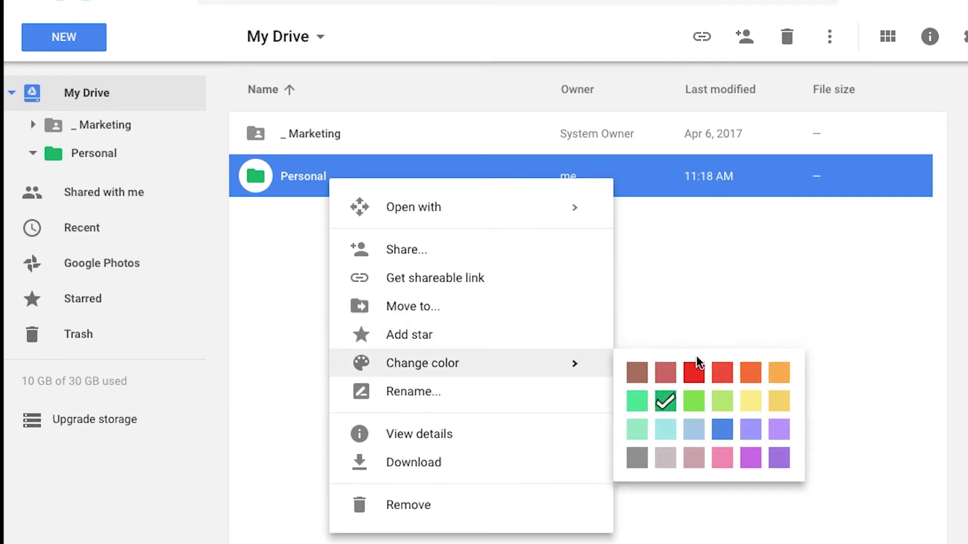
click(779, 401)
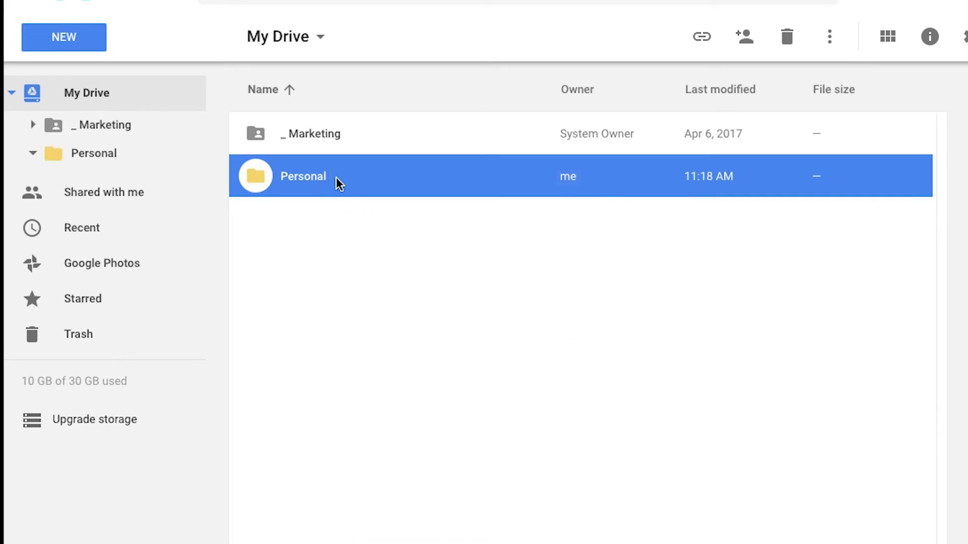
right_click(336, 179)
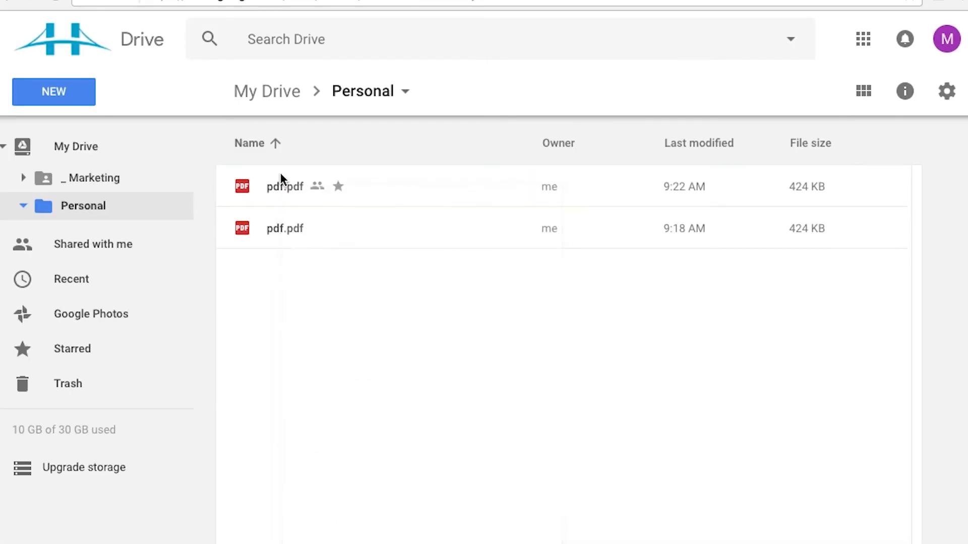
Step: Select the shared, starred pdf.pdf in the Personal folder and review its activity history
click(278, 191)
right_click(278, 185)
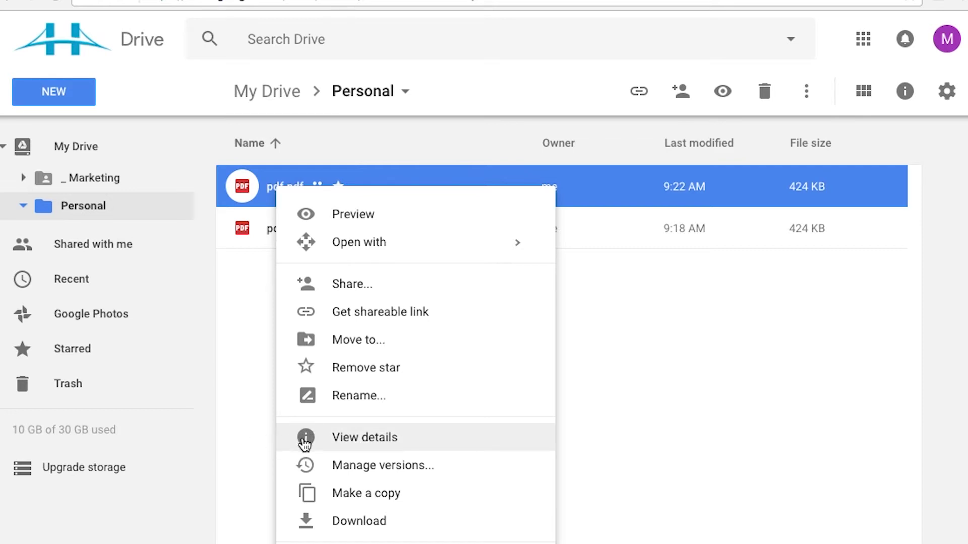
click(905, 96)
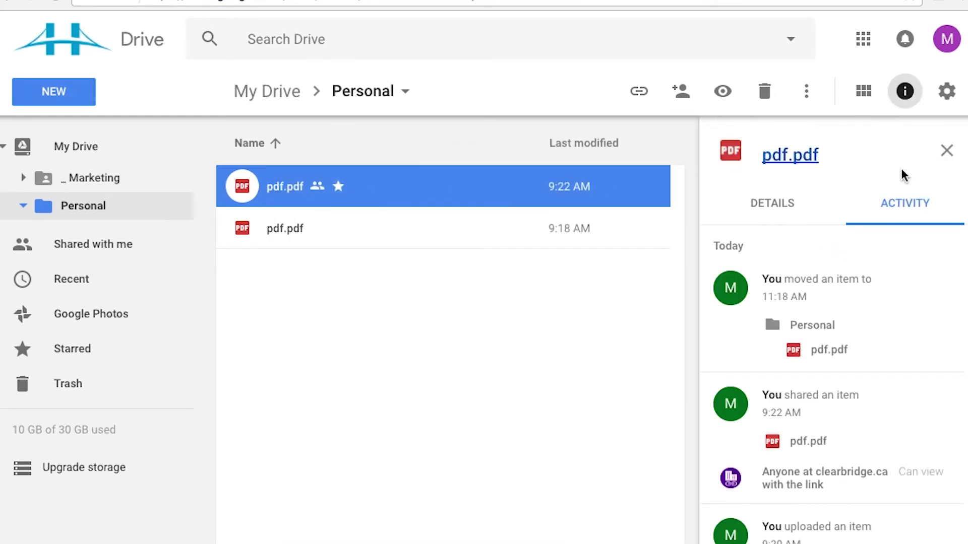
scroll(899, 348, down, 1)
scroll(899, 348, up, 1)
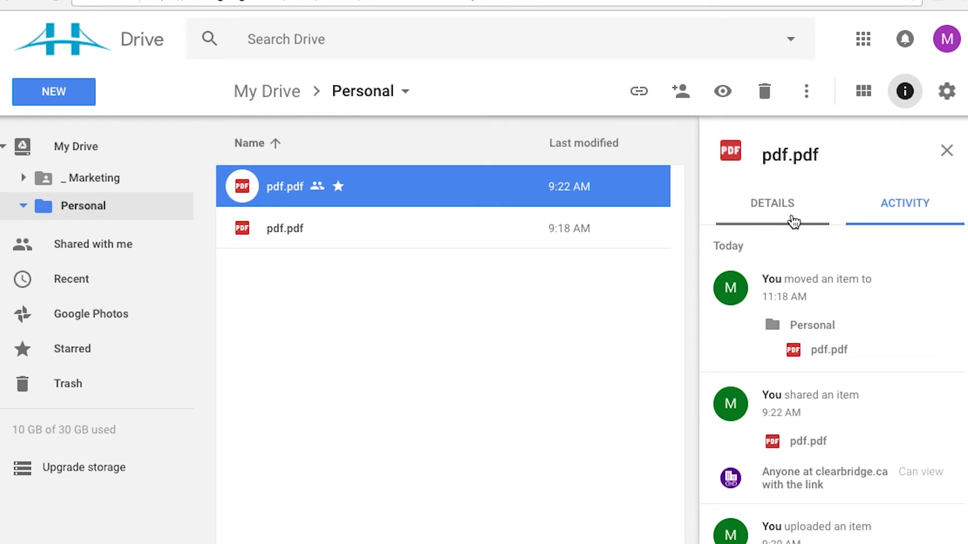
Step: Examine the details of the shared pdf.pdf, from its type and size down to the description field
click(806, 210)
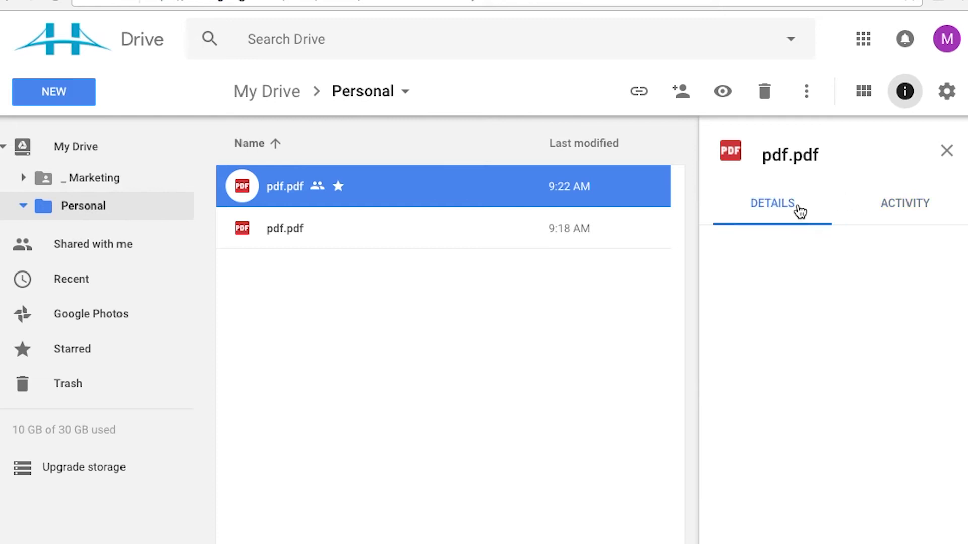
scroll(867, 383, down, 2)
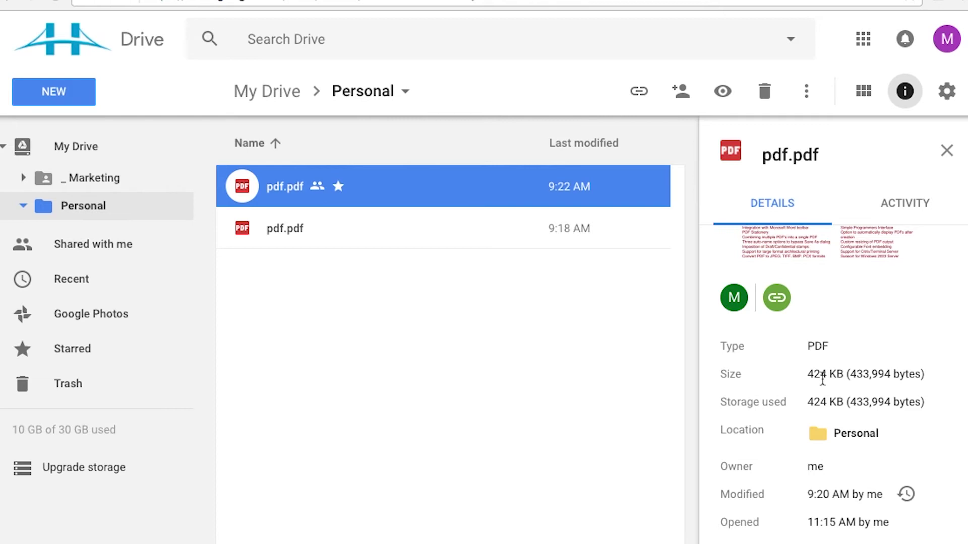
scroll(823, 379, down, 2)
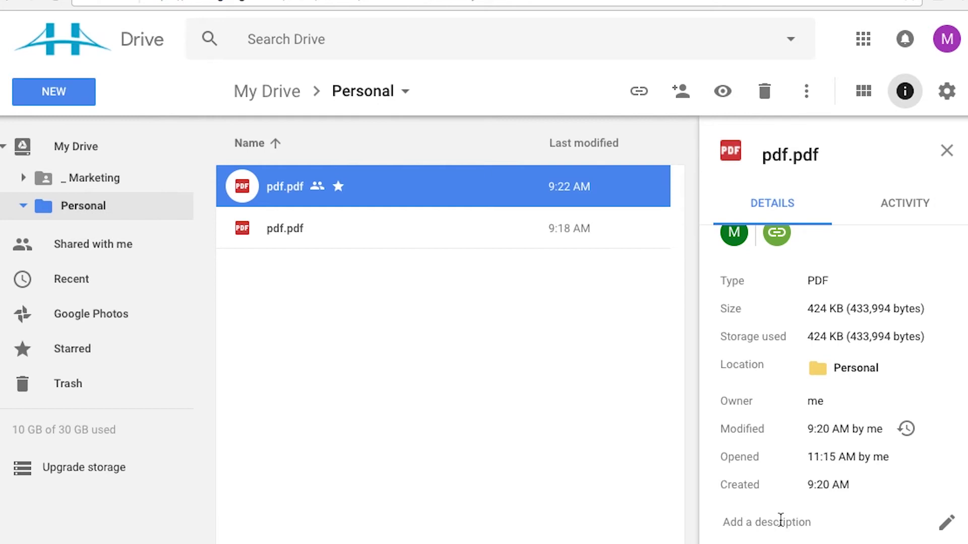
scroll(780, 519, up, 1)
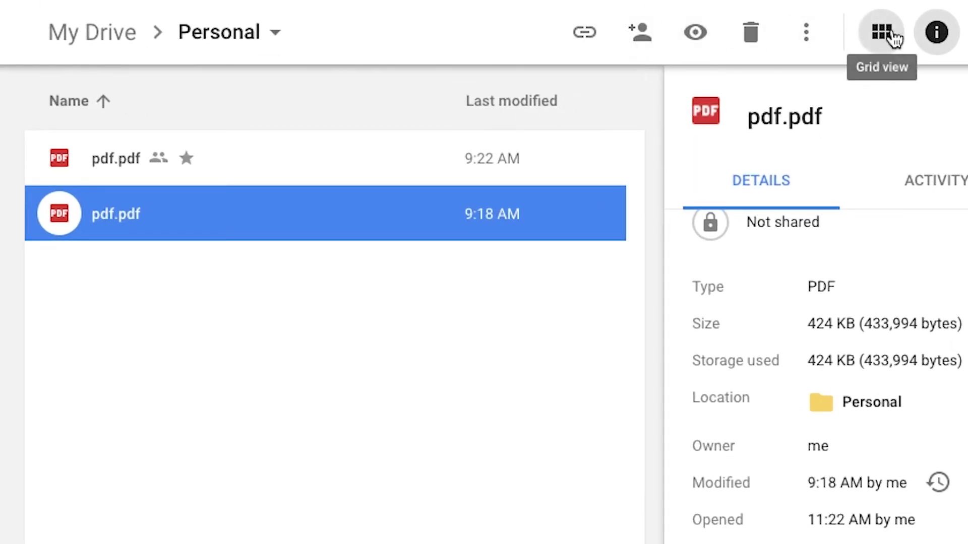
Step: View the link sharing and share options of the unshared pdf.pdf, and preview the file briefly
click(583, 34)
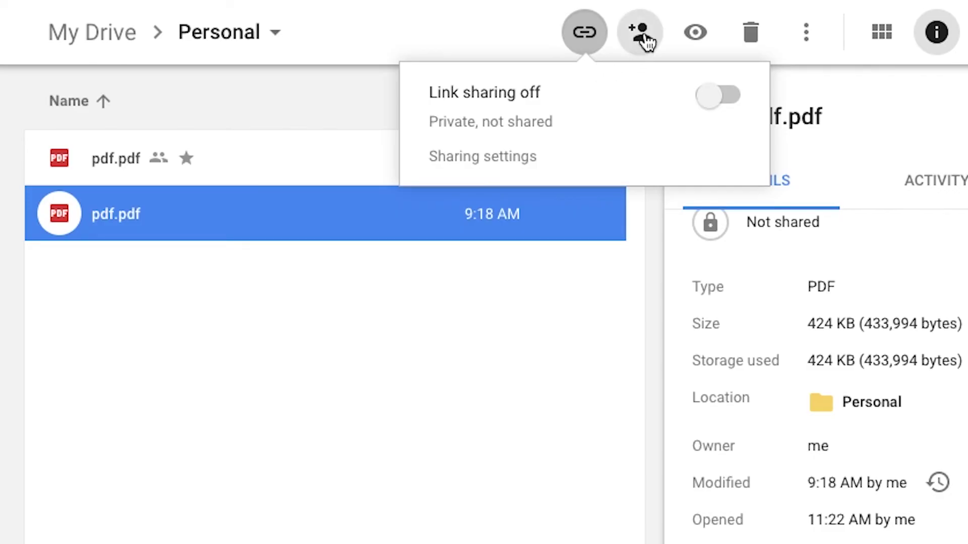
click(654, 38)
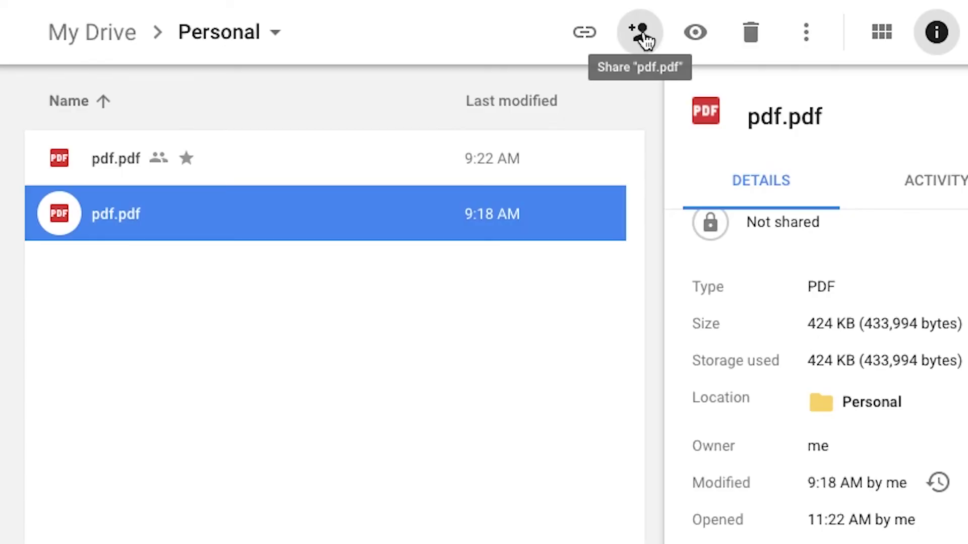
click(695, 36)
click(15, 83)
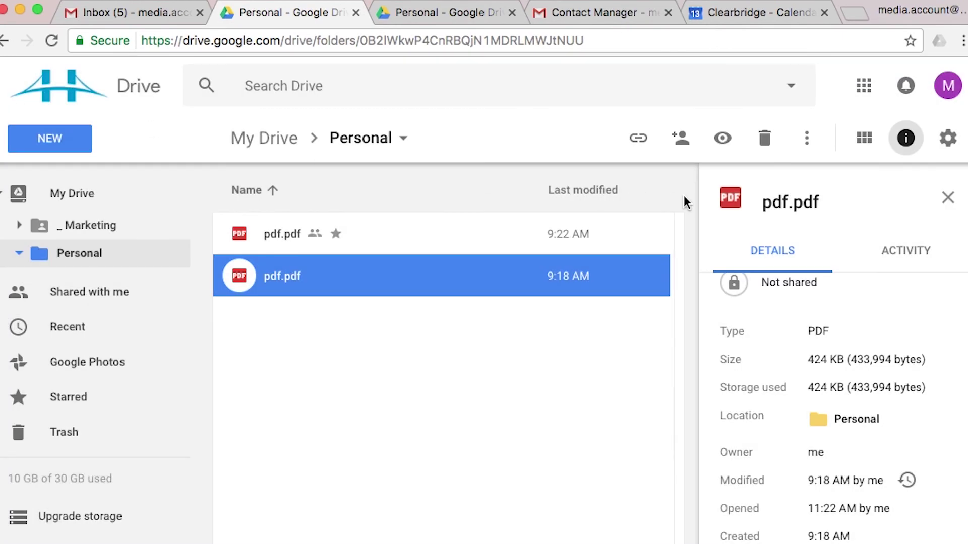
Step: Remove the unshared pdf.pdf from the Personal folder, and open the version management for the starred pdf.pdf
click(766, 143)
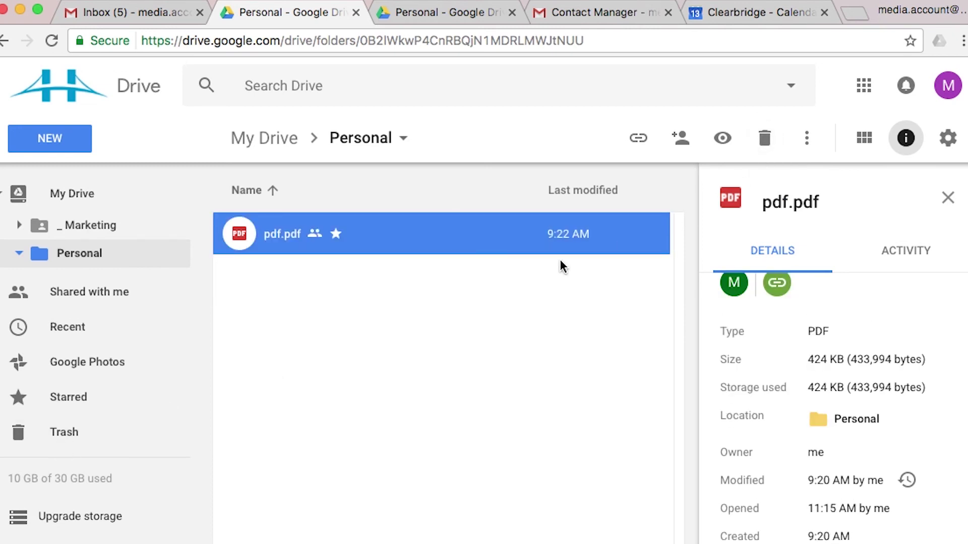
click(805, 146)
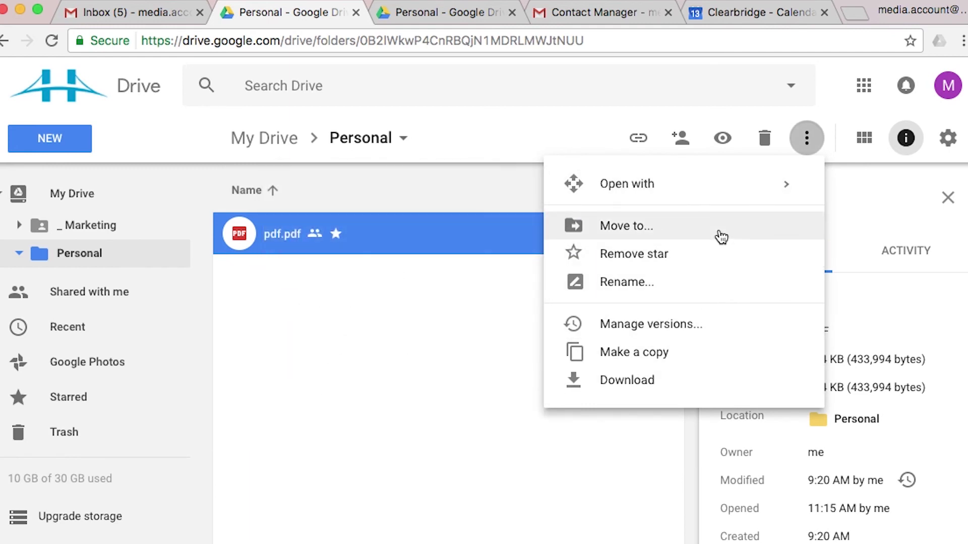
click(650, 327)
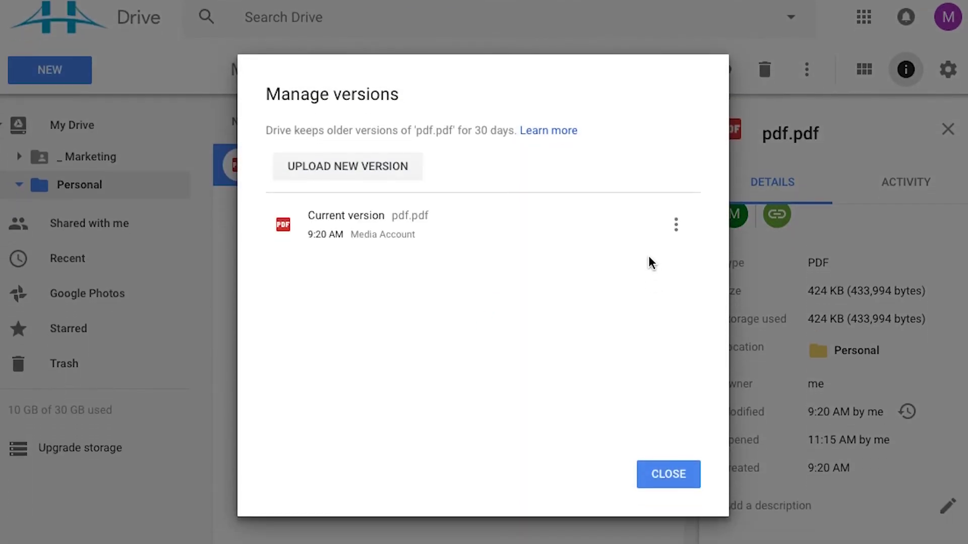